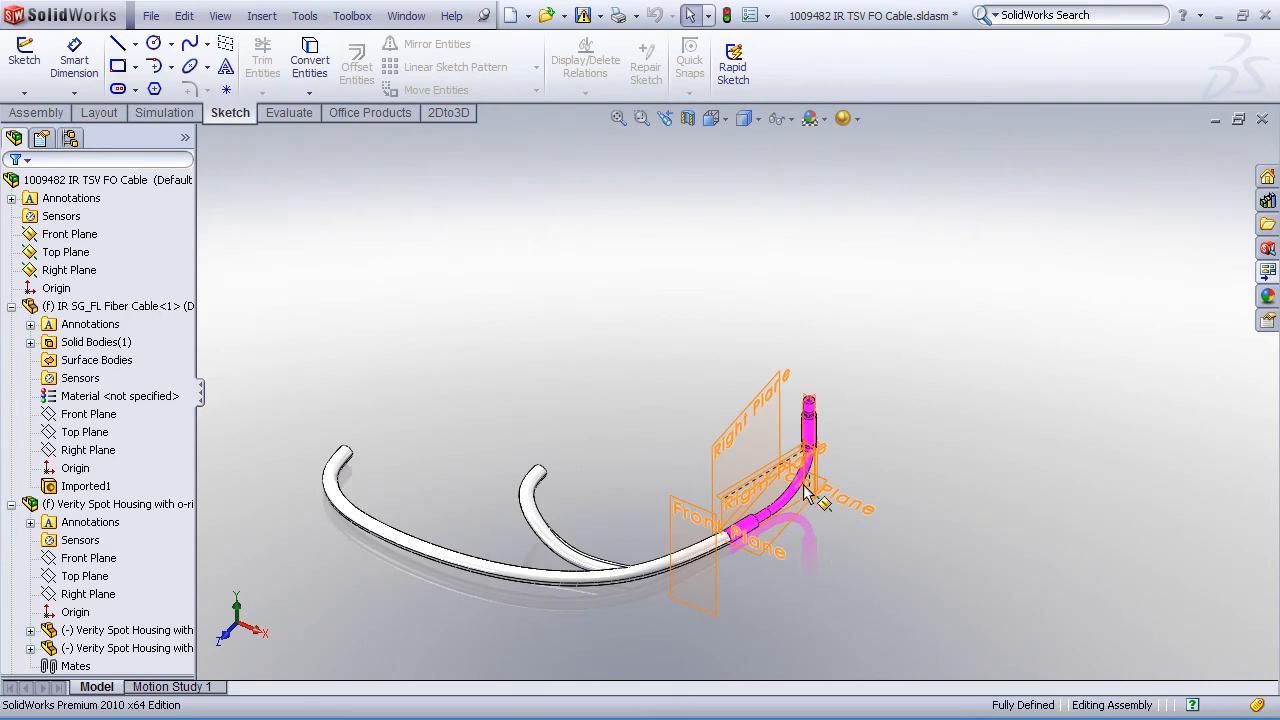
# Check the assembly's Front, Top and Right planes against the magenta housing, and hide all planes in the view.
pyautogui.click(72, 234)
pyautogui.click(77, 253)
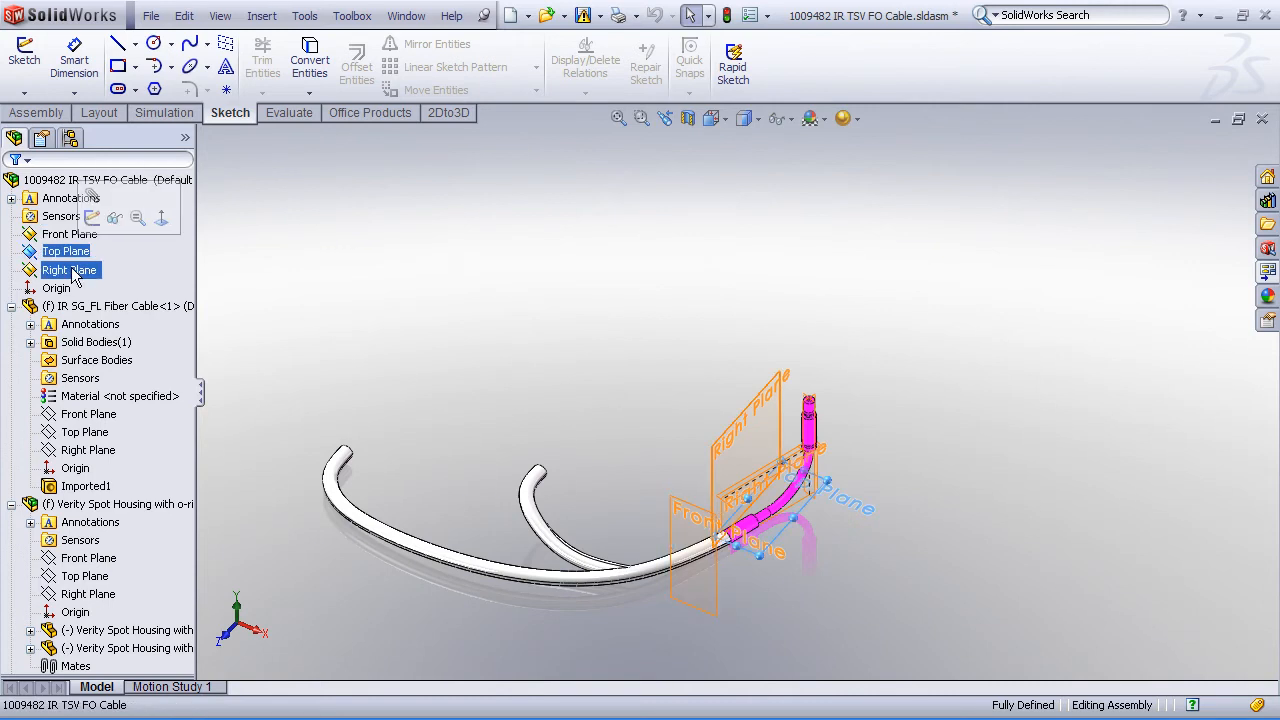
pyautogui.click(72, 272)
pyautogui.click(551, 395)
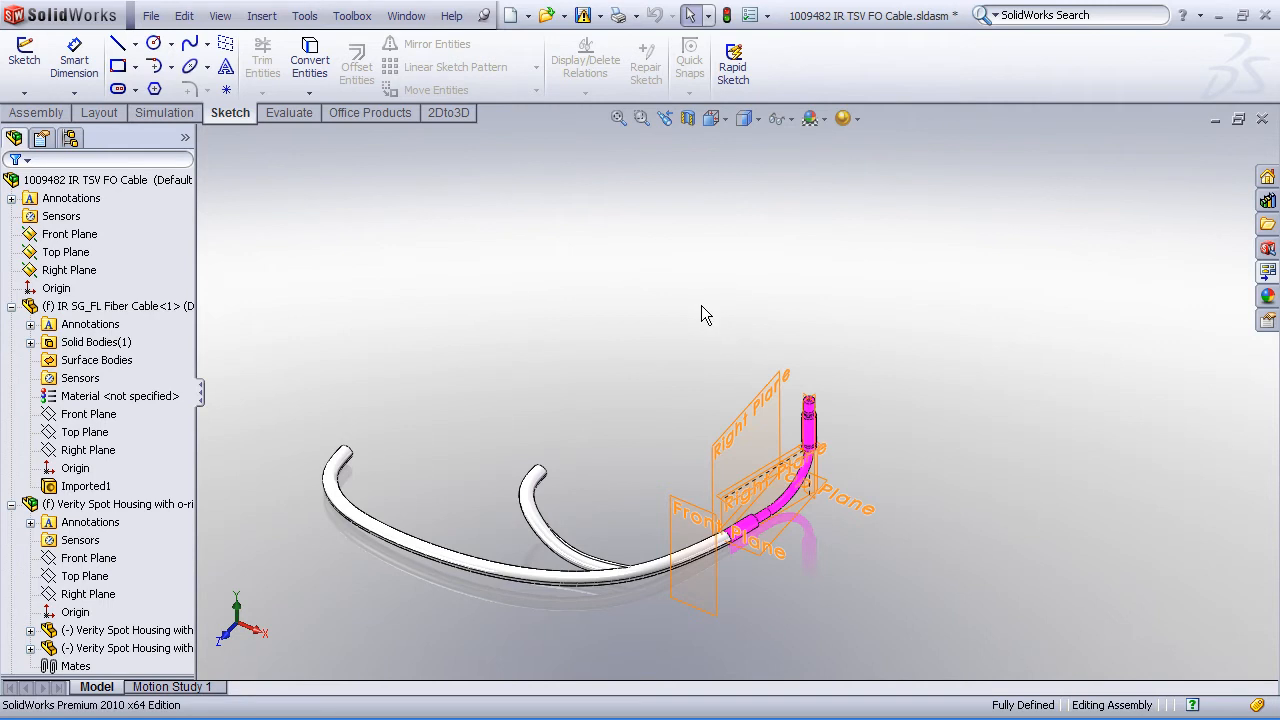
pyautogui.click(790, 118)
pyautogui.click(778, 143)
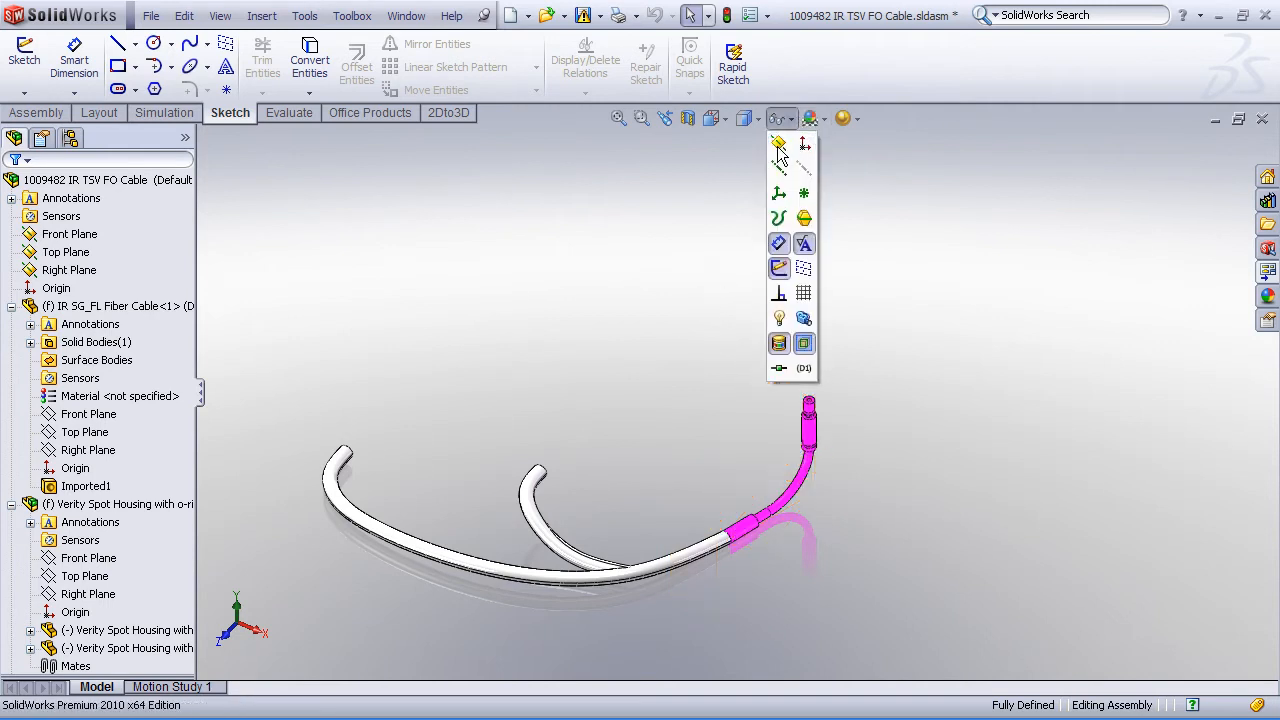
# In a new 3D sketch, draw a line straight up along Y from the centre of the magenta housing's tip.
pyautogui.click(642, 118)
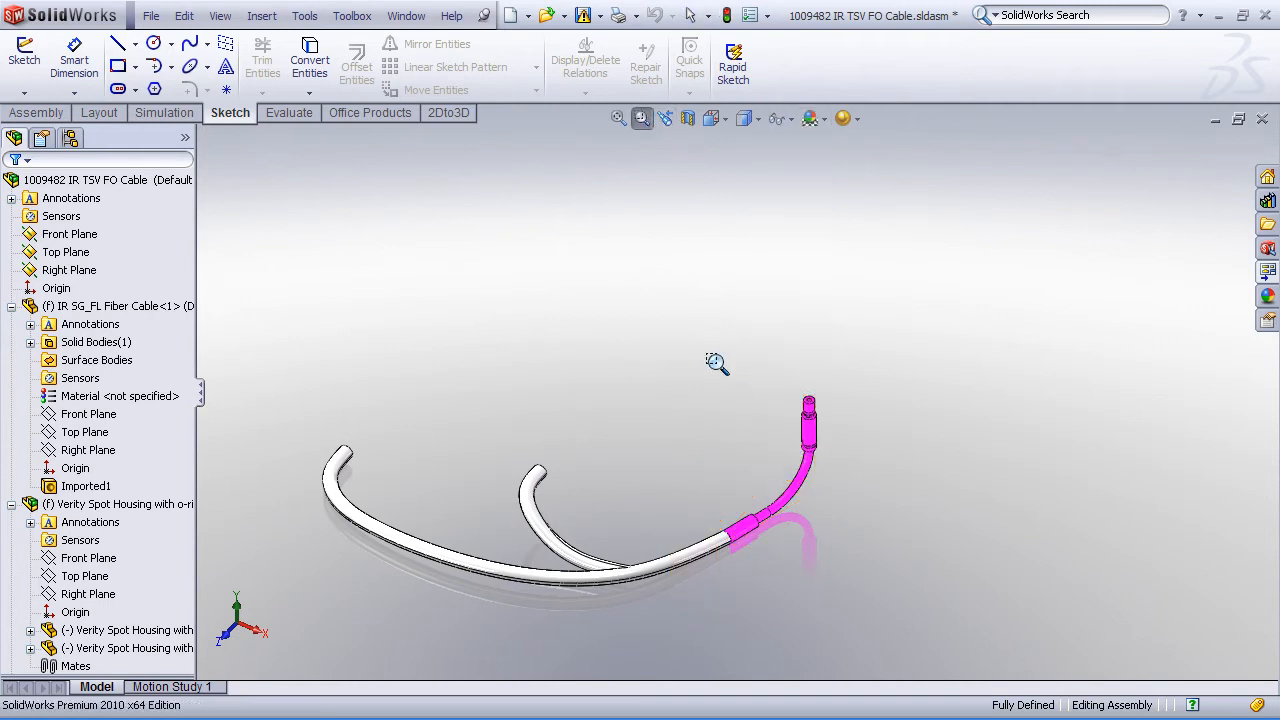
pyautogui.moveTo(656, 343); pyautogui.dragTo(932, 578)
pyautogui.click(642, 118)
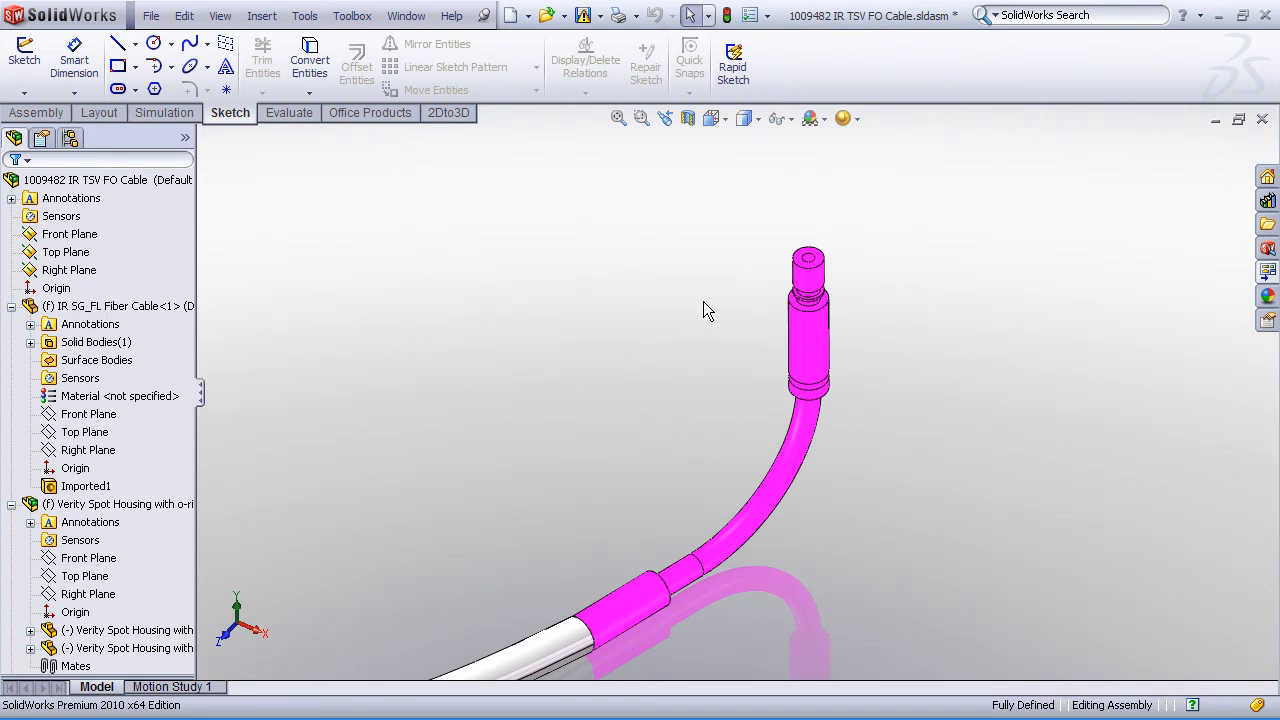
pyautogui.scroll(2, 620, 310)
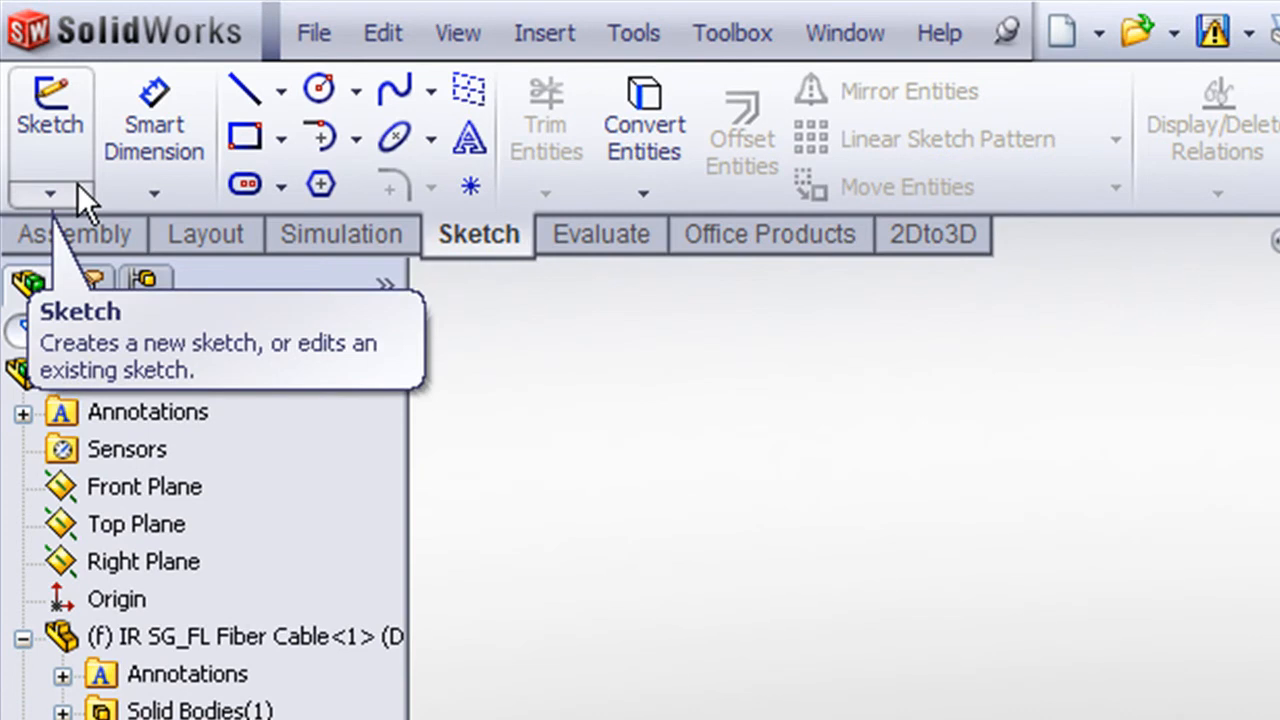
pyautogui.click(63, 194)
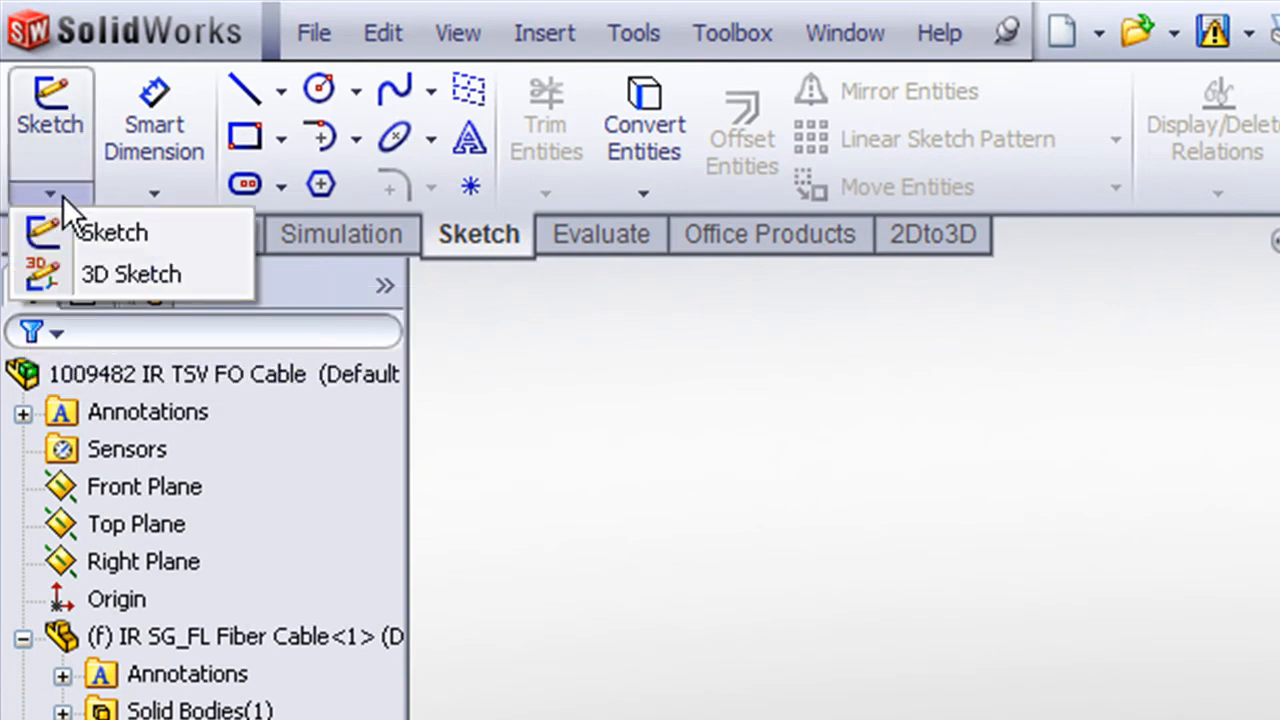
pyautogui.click(90, 273)
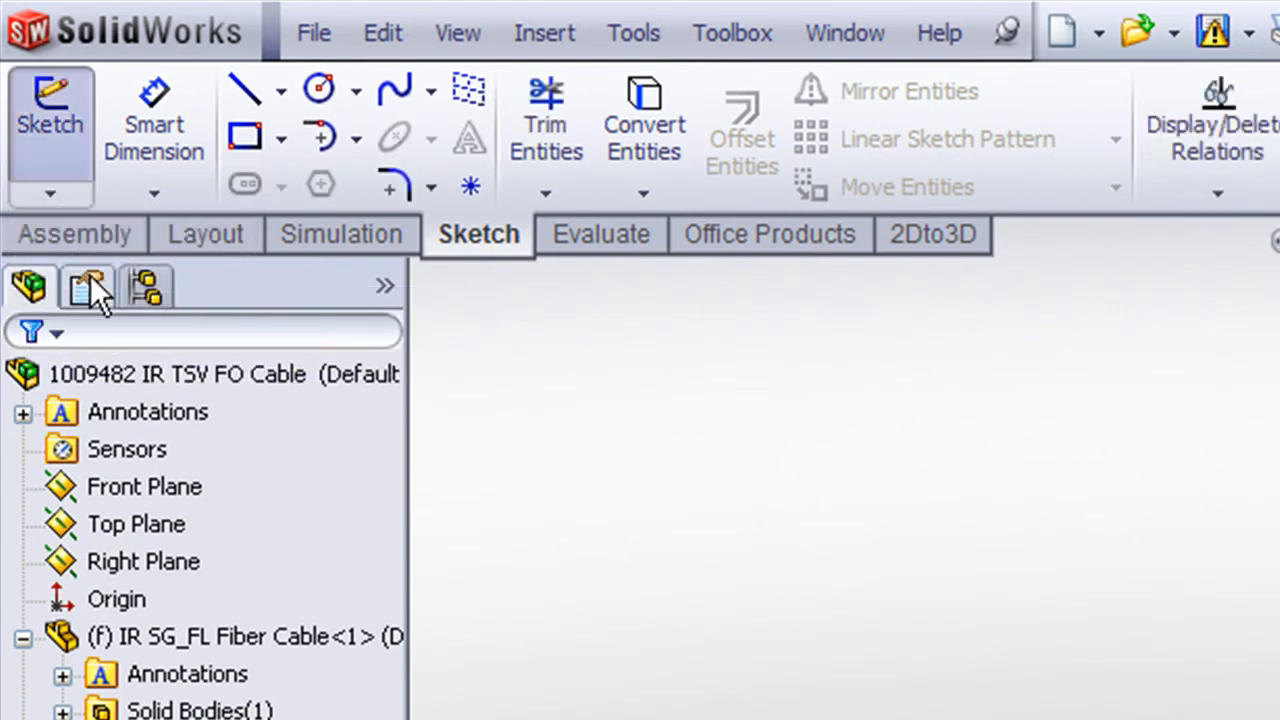
pyautogui.click(247, 90)
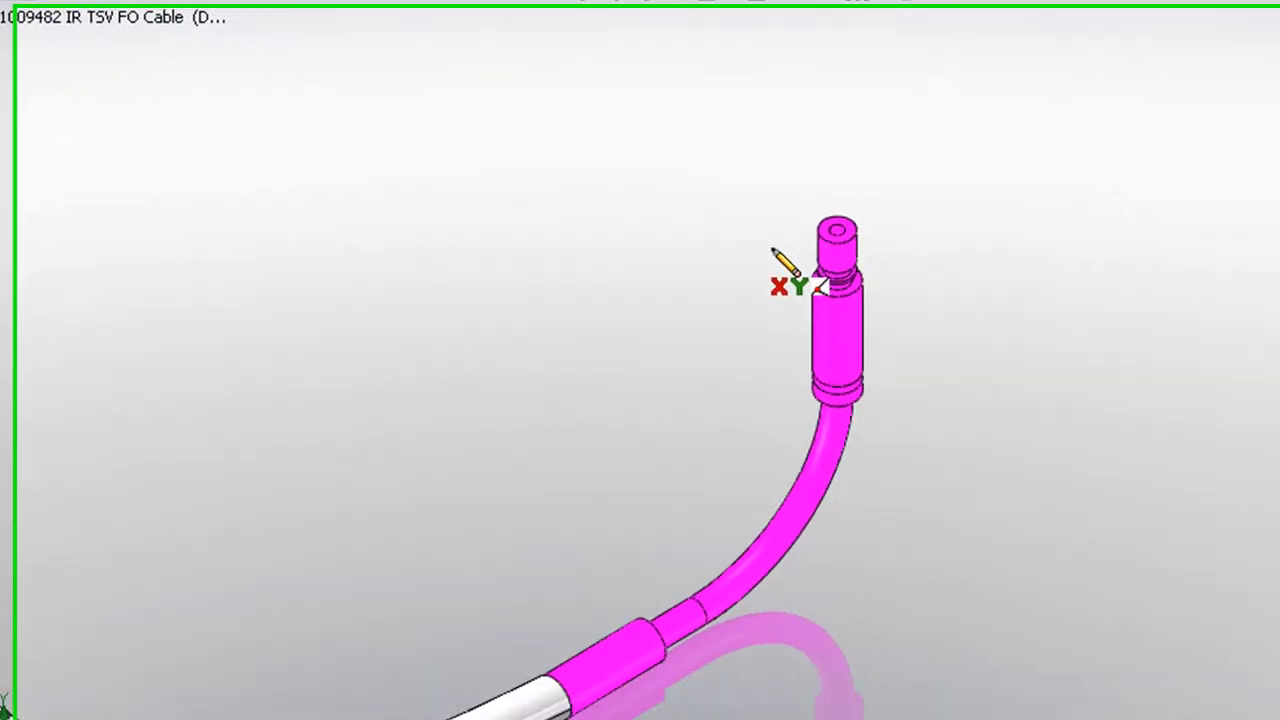
pyautogui.scroll(-2, 742, 240)
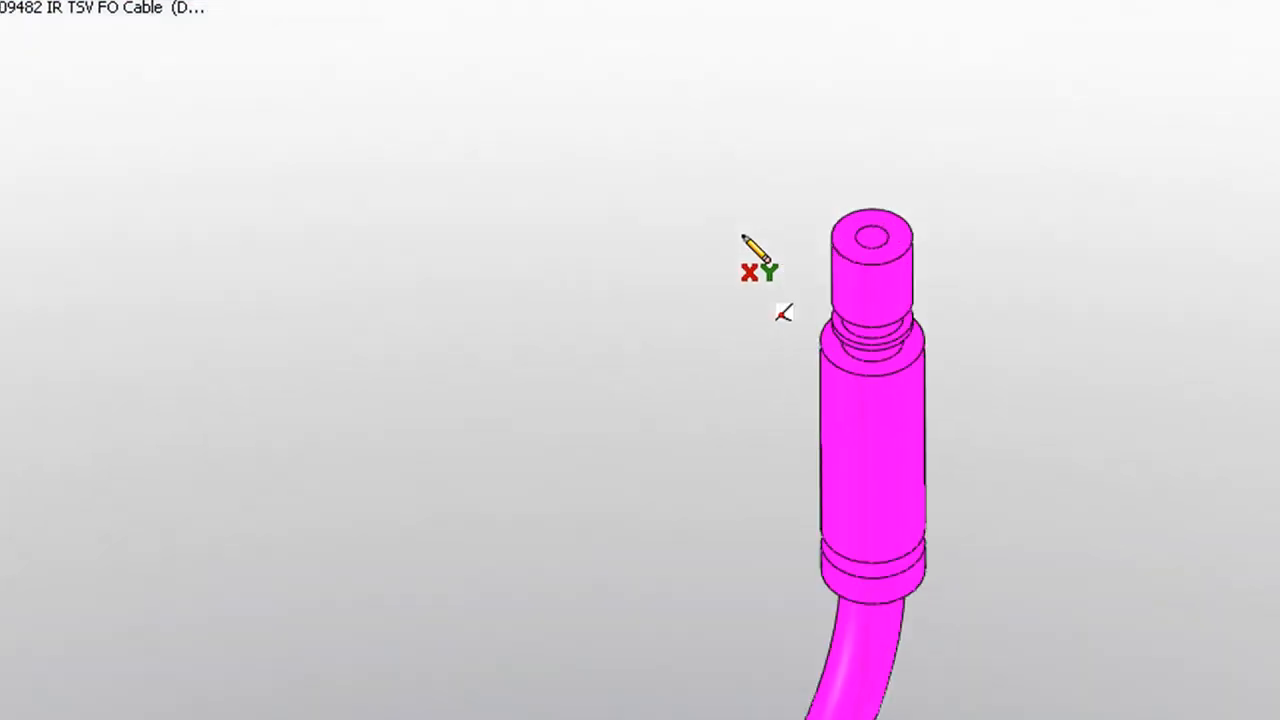
pyautogui.click(876, 229)
pyautogui.click(871, 90)
# Draw a second line about 1.26 long in the XY plane from the tip's centre, angled down and away from the housing.
pyautogui.click(872, 236)
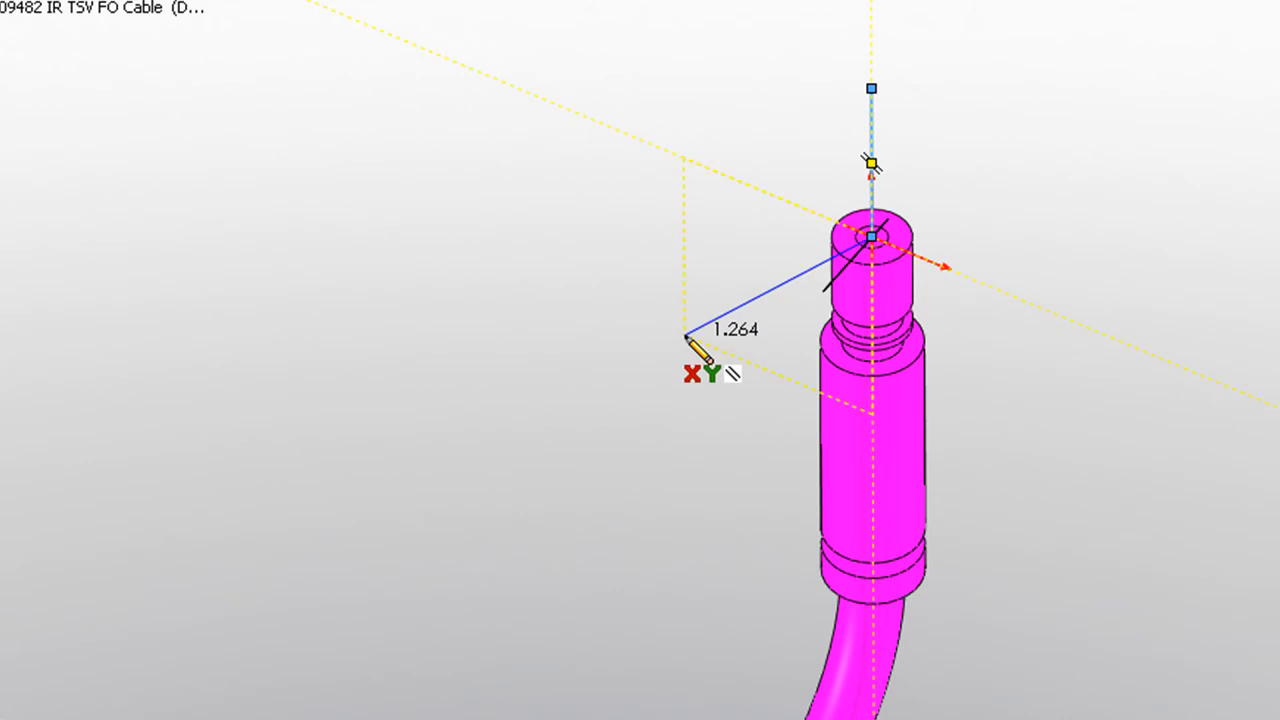
pyautogui.doubleClick(685, 334)
pyautogui.press('Escape')
# Show the temporary axes, make the angled sketch line parallel to the axis of the housing's lower end, and finish the 3D sketch.
pyautogui.scroll(5, 565, 262)
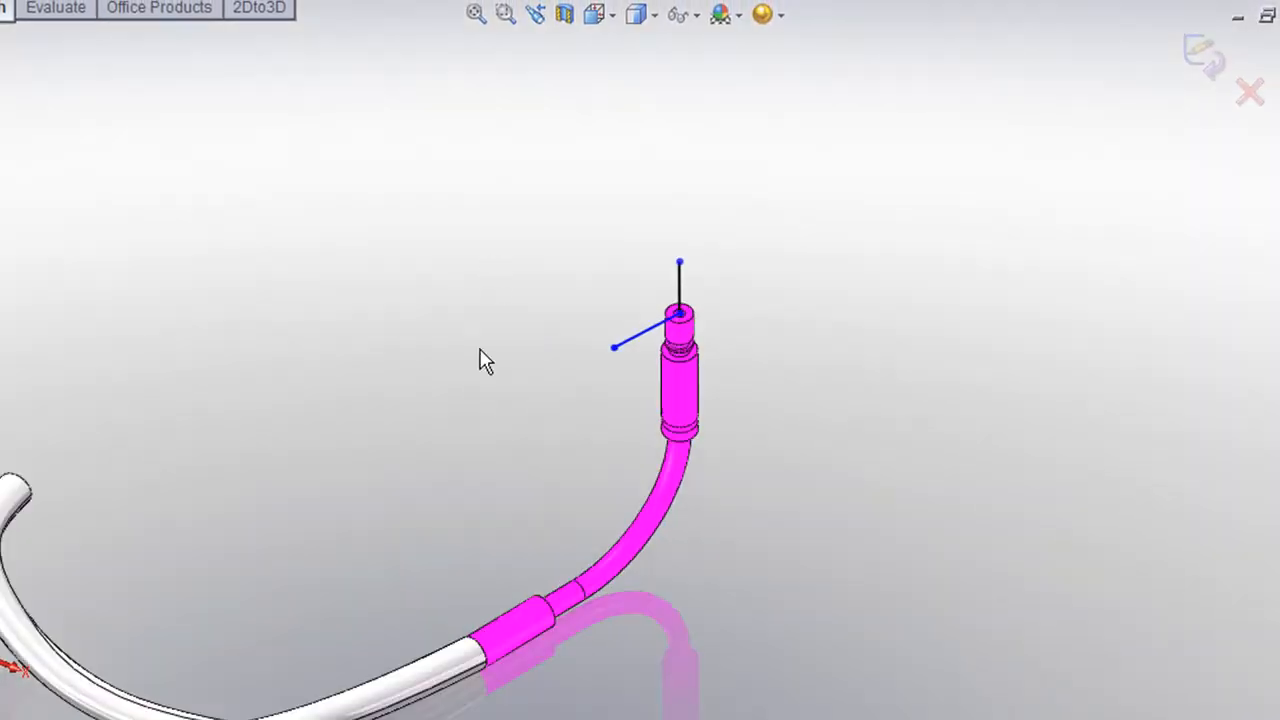
pyautogui.scroll(-1, 432, 410)
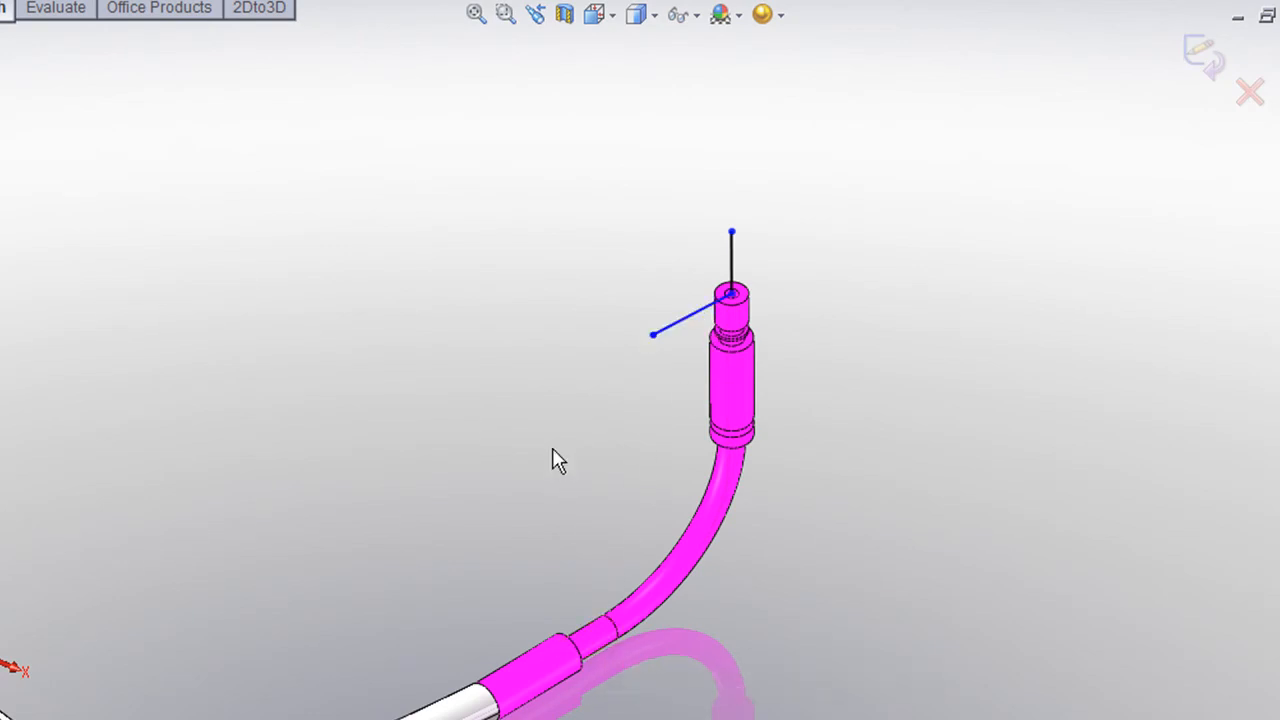
pyautogui.click(697, 16)
pyautogui.click(712, 80)
pyautogui.click(684, 330)
pyautogui.keyDown('ctrl'); pyautogui.click(597, 650); pyautogui.keyUp('ctrl')
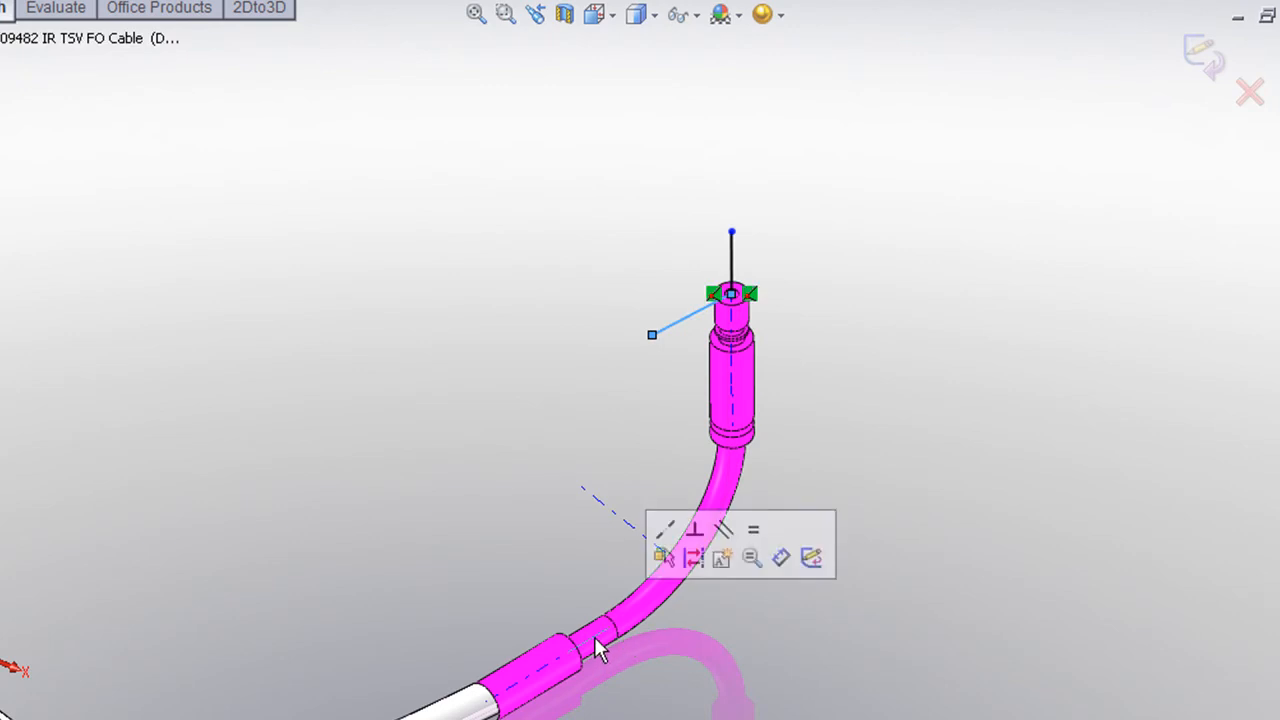
pyautogui.click(724, 531)
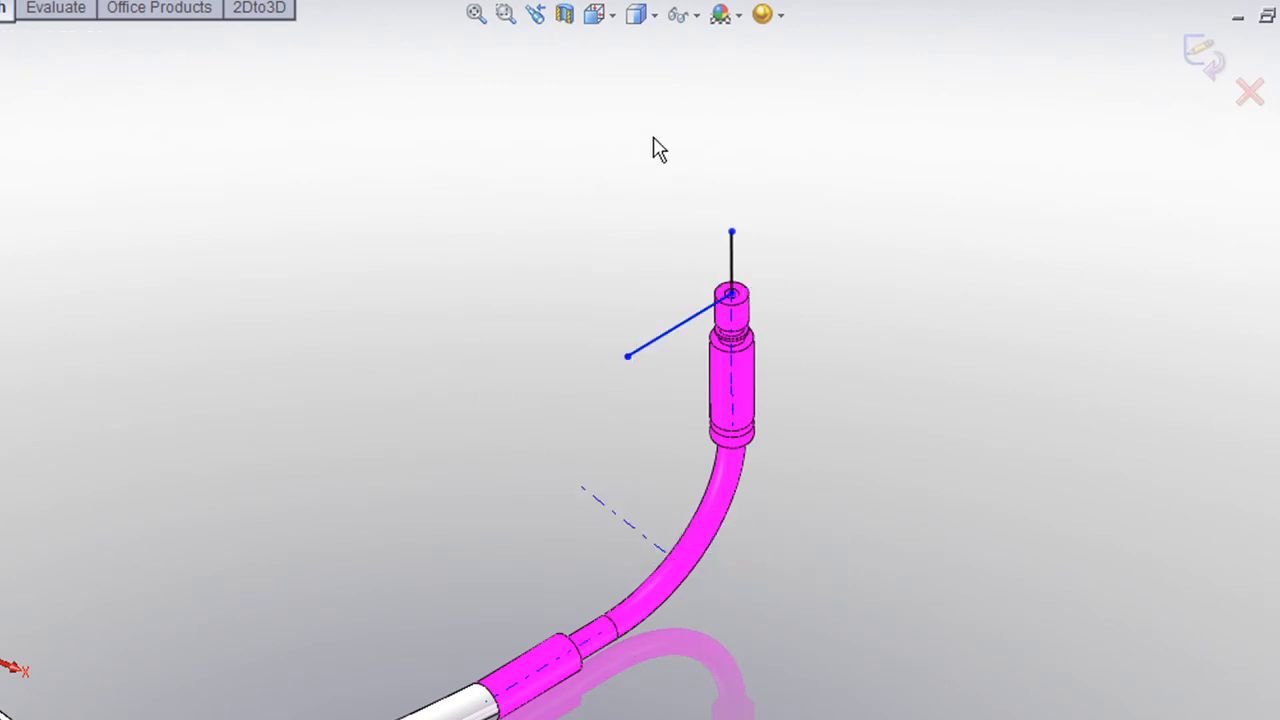
pyautogui.click(1203, 58)
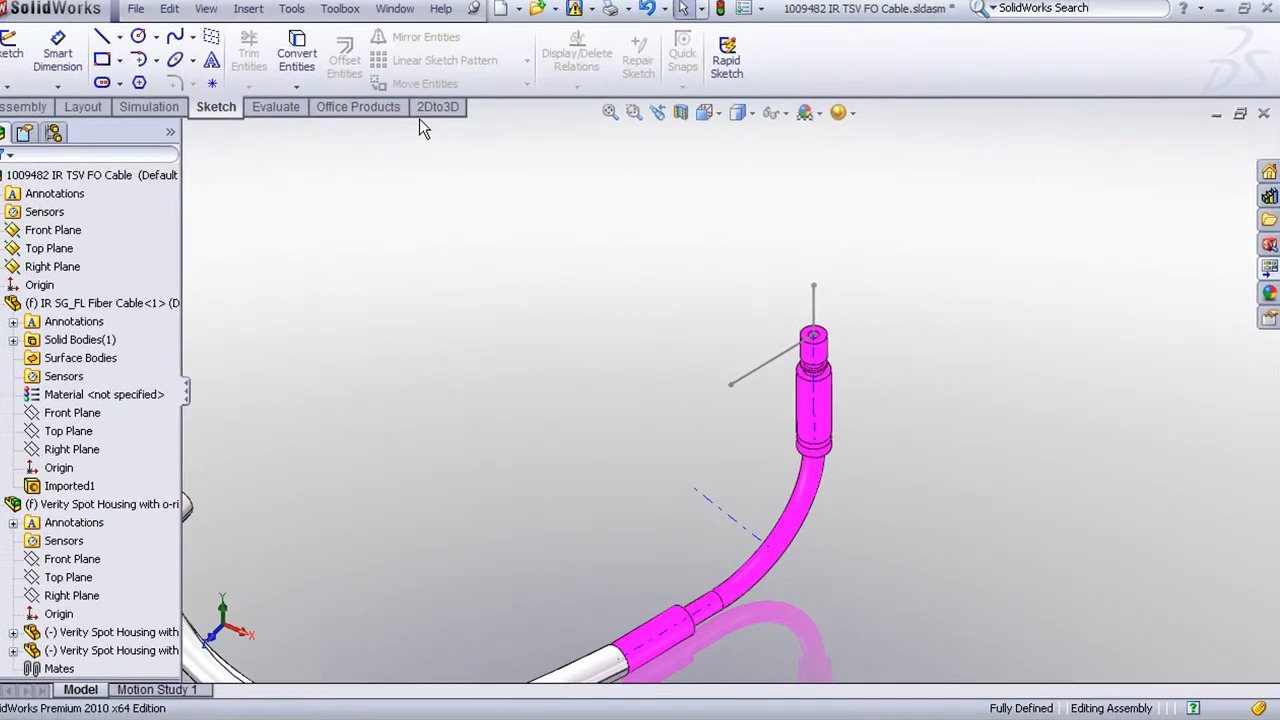
# Start a new coordinate system with its origin at the 3D sketch point in the centre of the housing's tip.
pyautogui.click(262, 16)
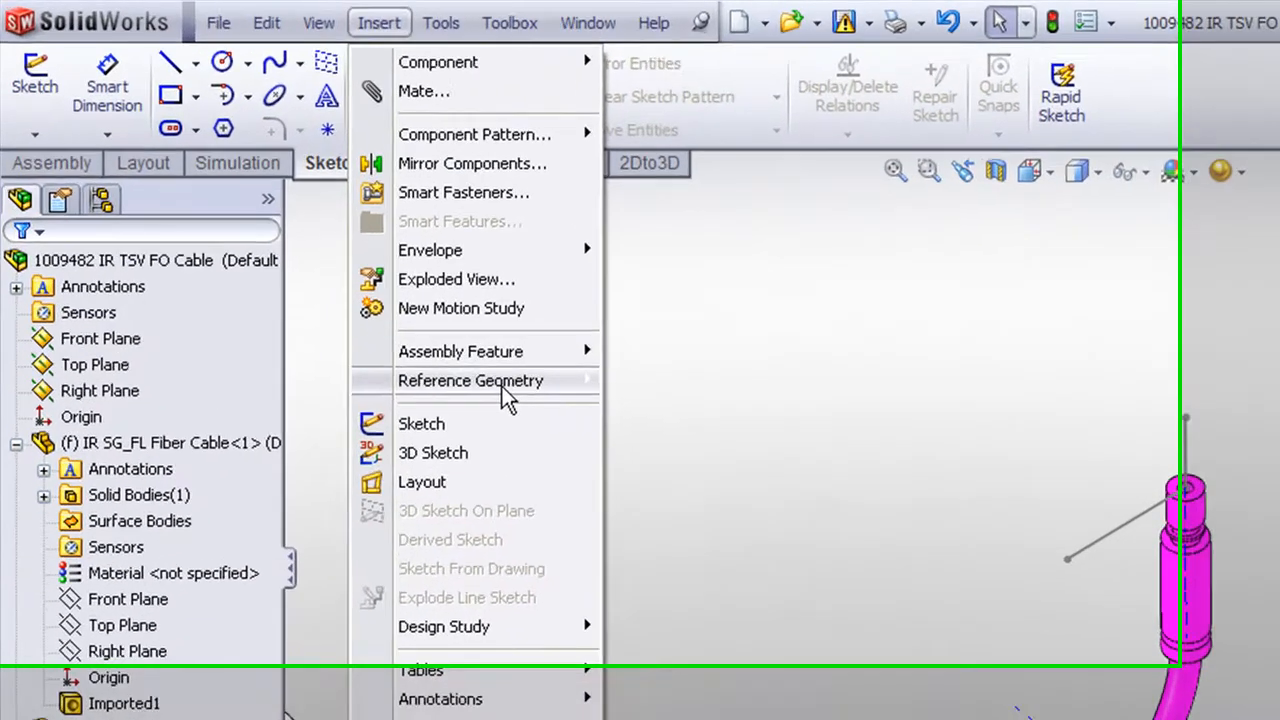
pyautogui.moveTo(410, 279)
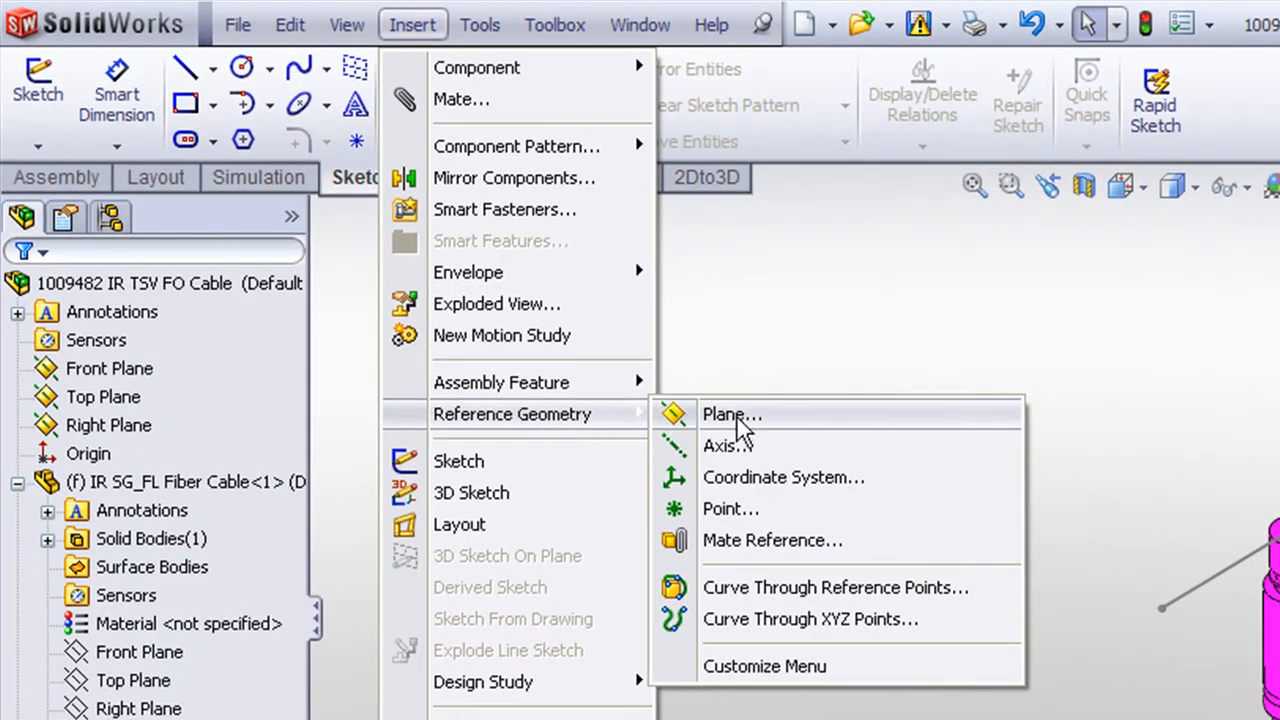
pyautogui.click(757, 481)
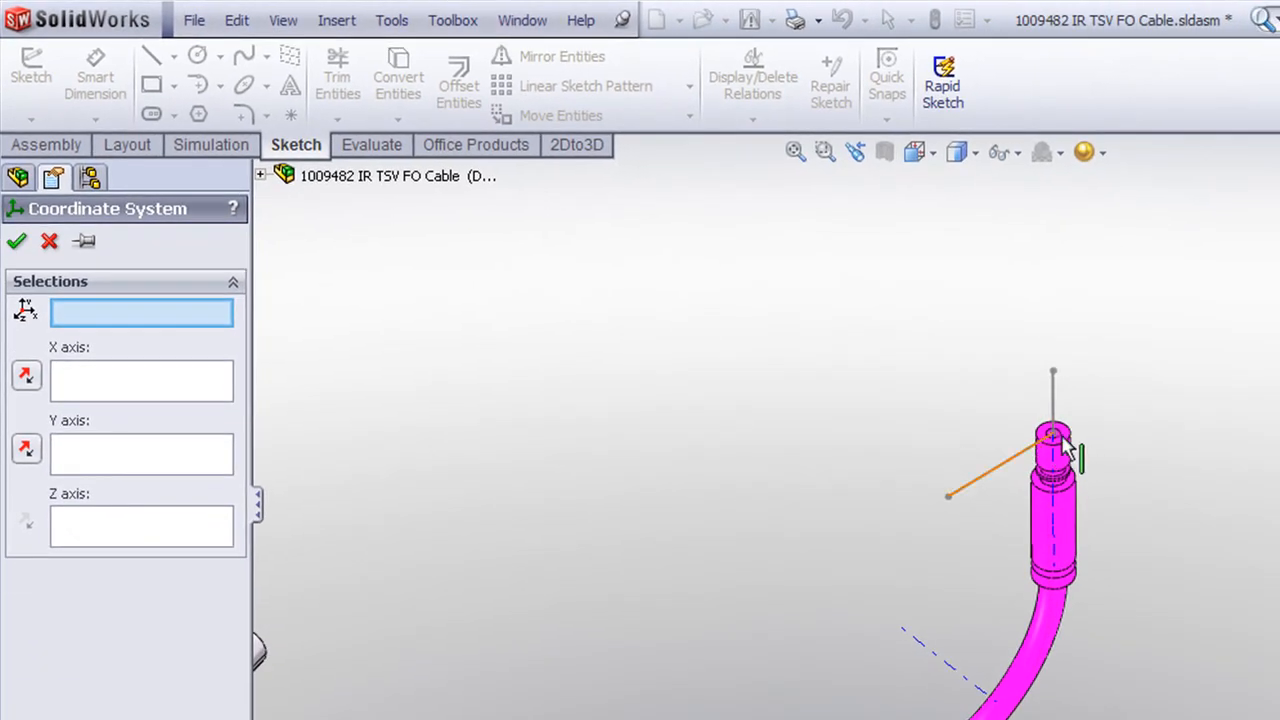
pyautogui.click(1054, 435)
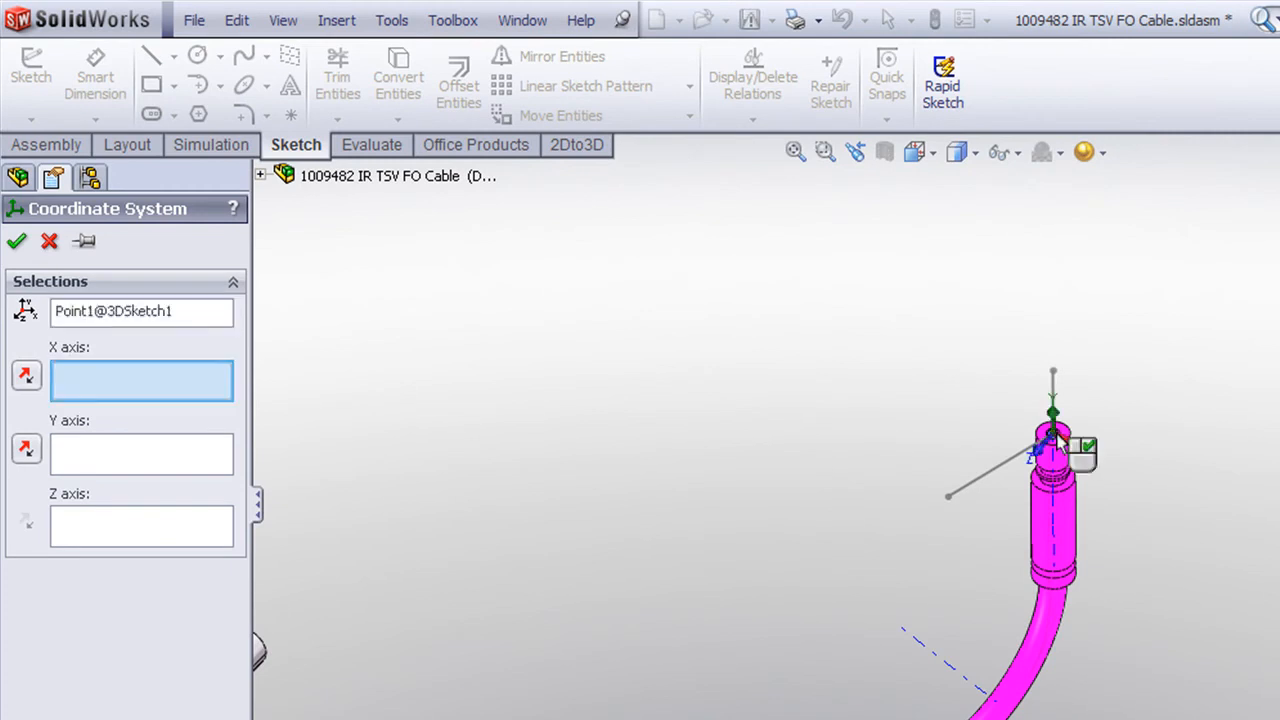
pyautogui.scroll(-3, 1050, 450)
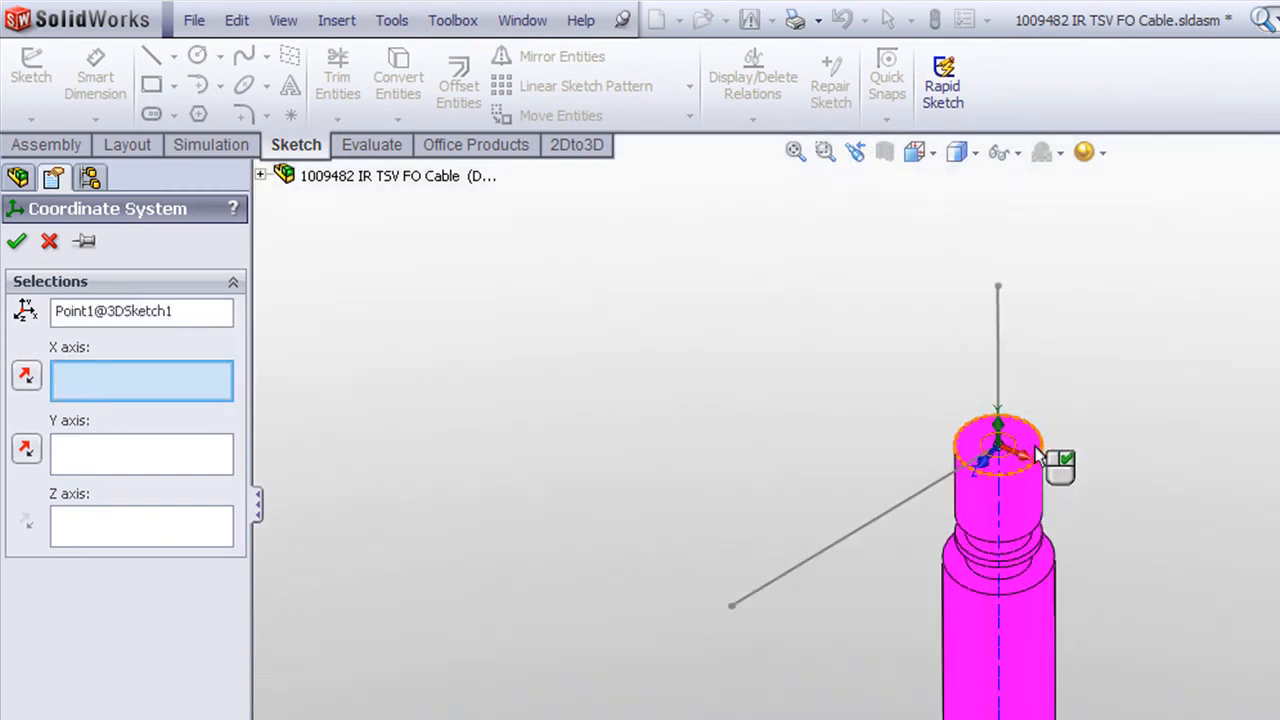
pyautogui.scroll(-2, 1025, 465)
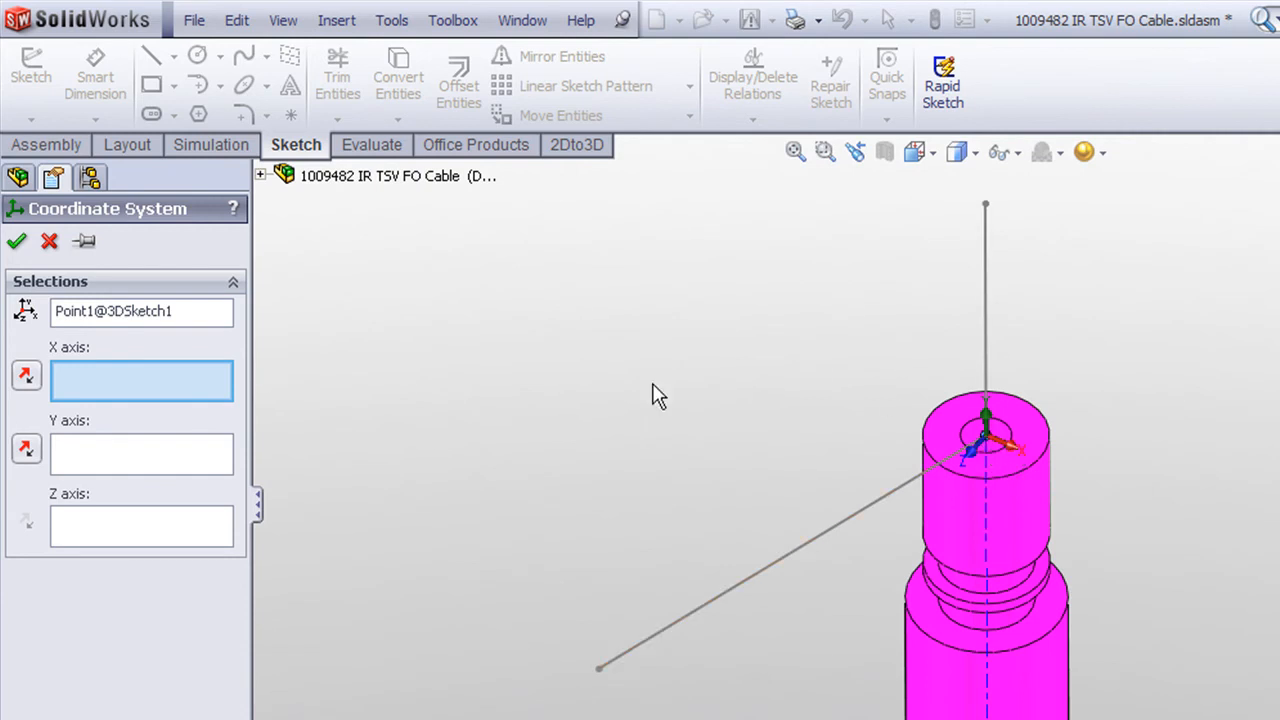
# Align the coordinate system's Y axis with the vertical sketch line and its Z axis with the angled line, and create it.
pyautogui.click(133, 453)
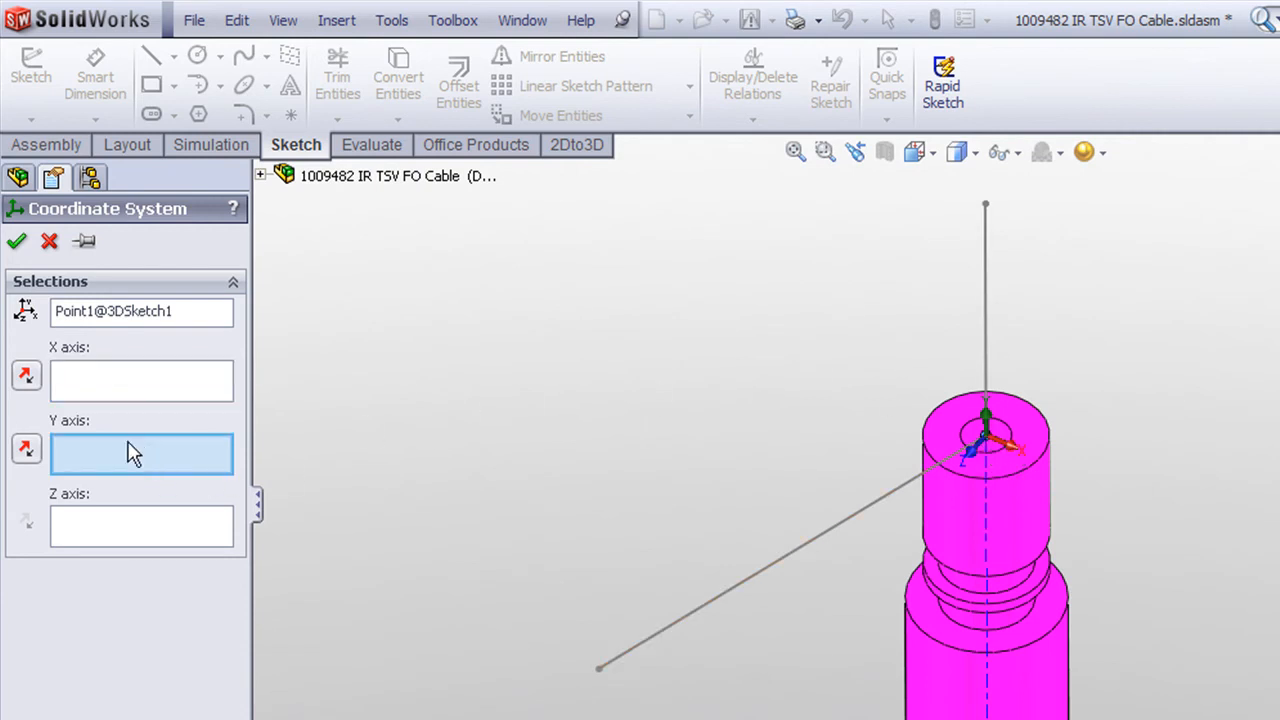
pyautogui.click(986, 305)
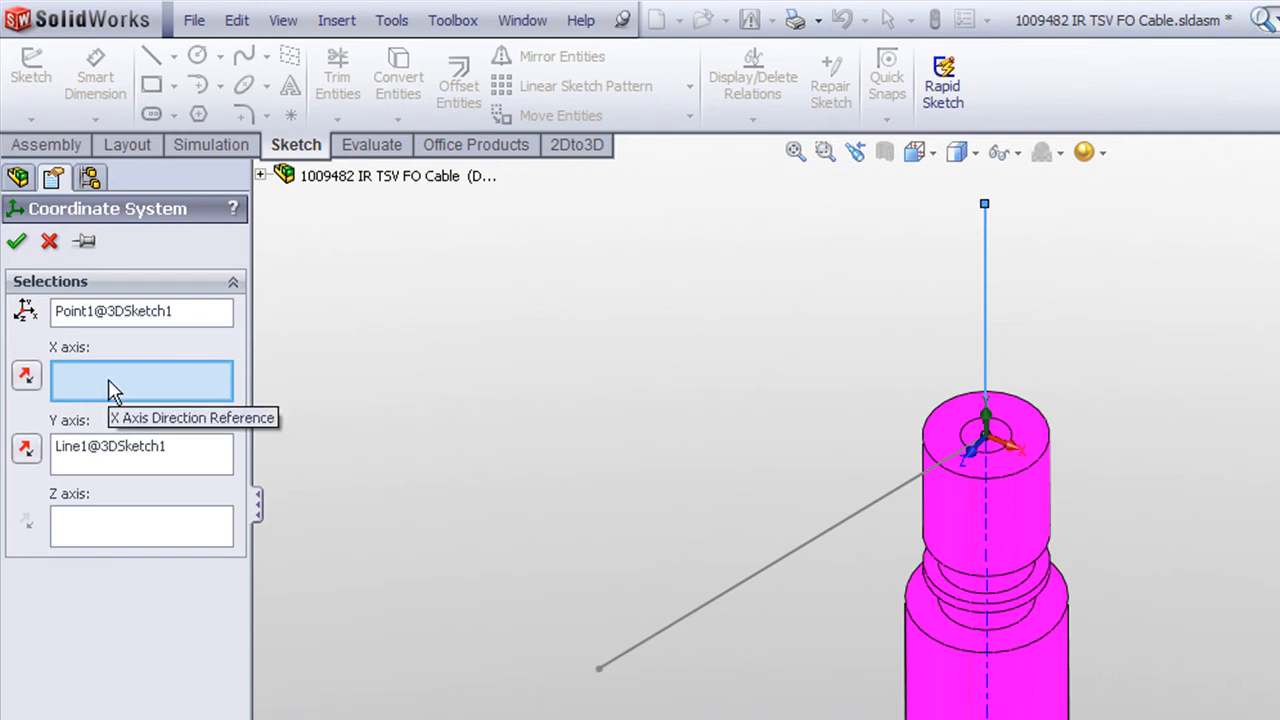
pyautogui.click(114, 524)
pyautogui.click(852, 516)
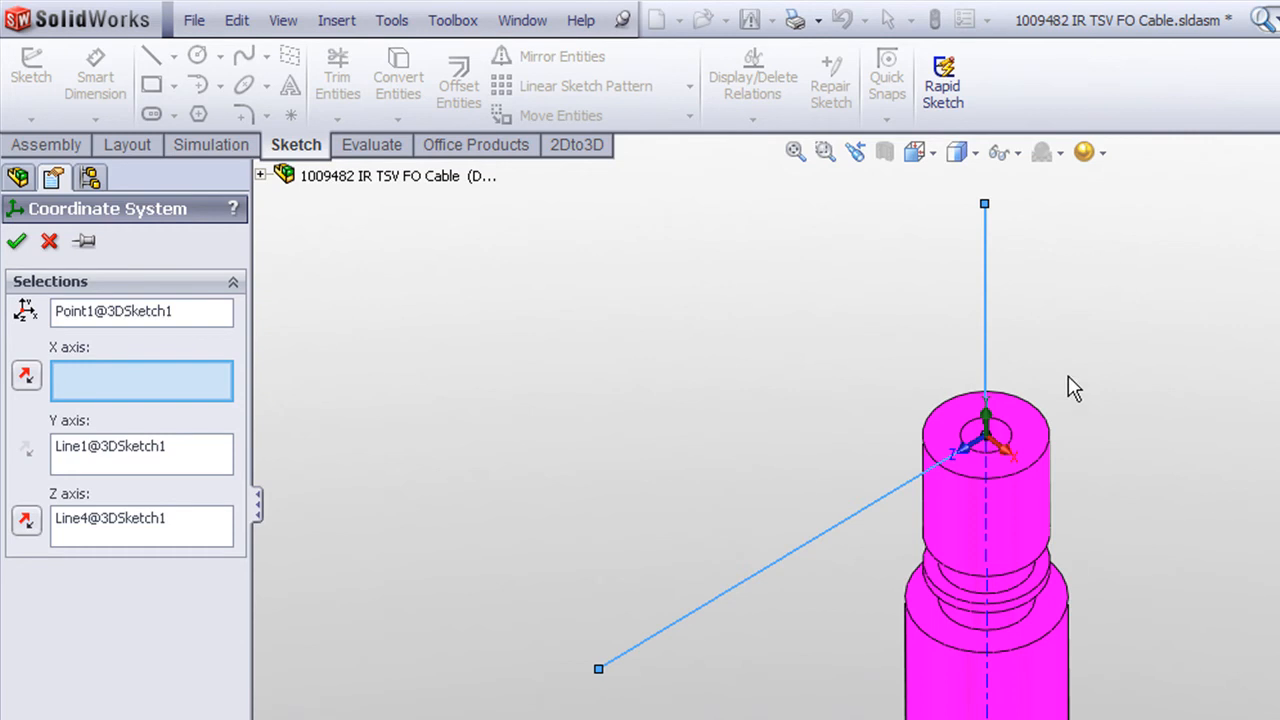
pyautogui.click(16, 241)
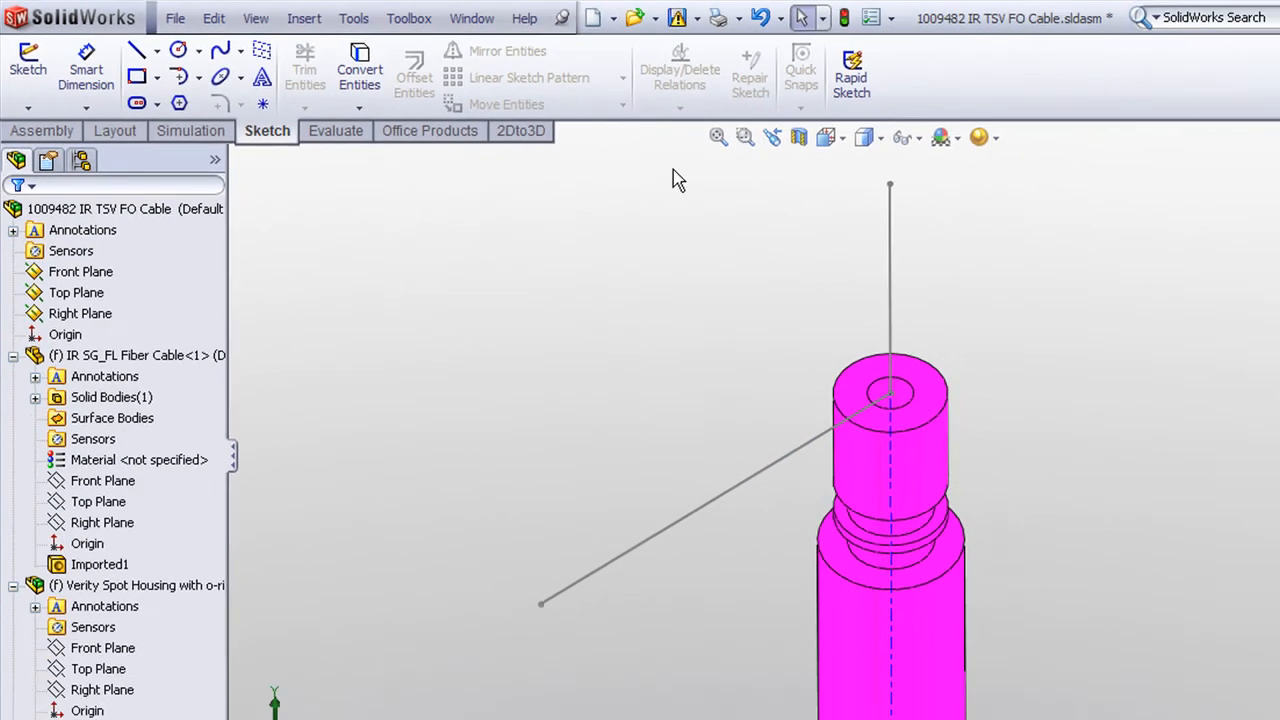
# Collapse the fiber cable and spot housing components in the feature tree.
pyautogui.click(795, 151)
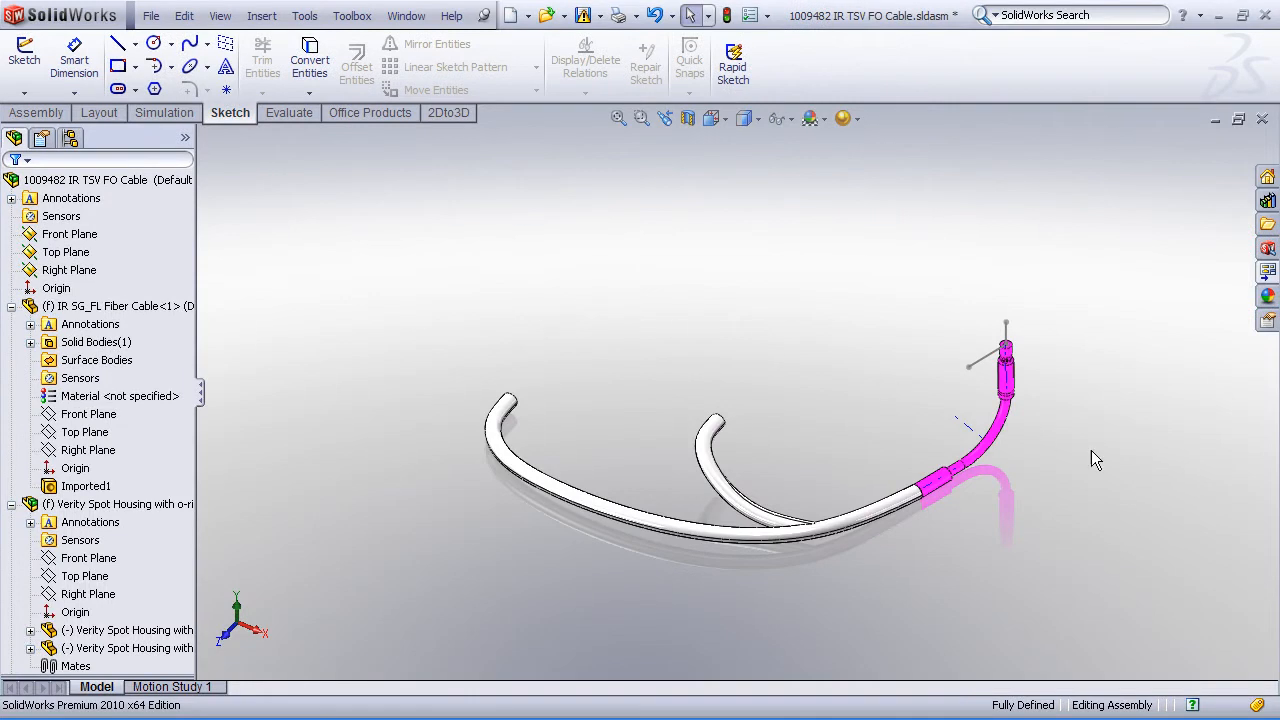
pyautogui.scroll(-4, 1091, 450)
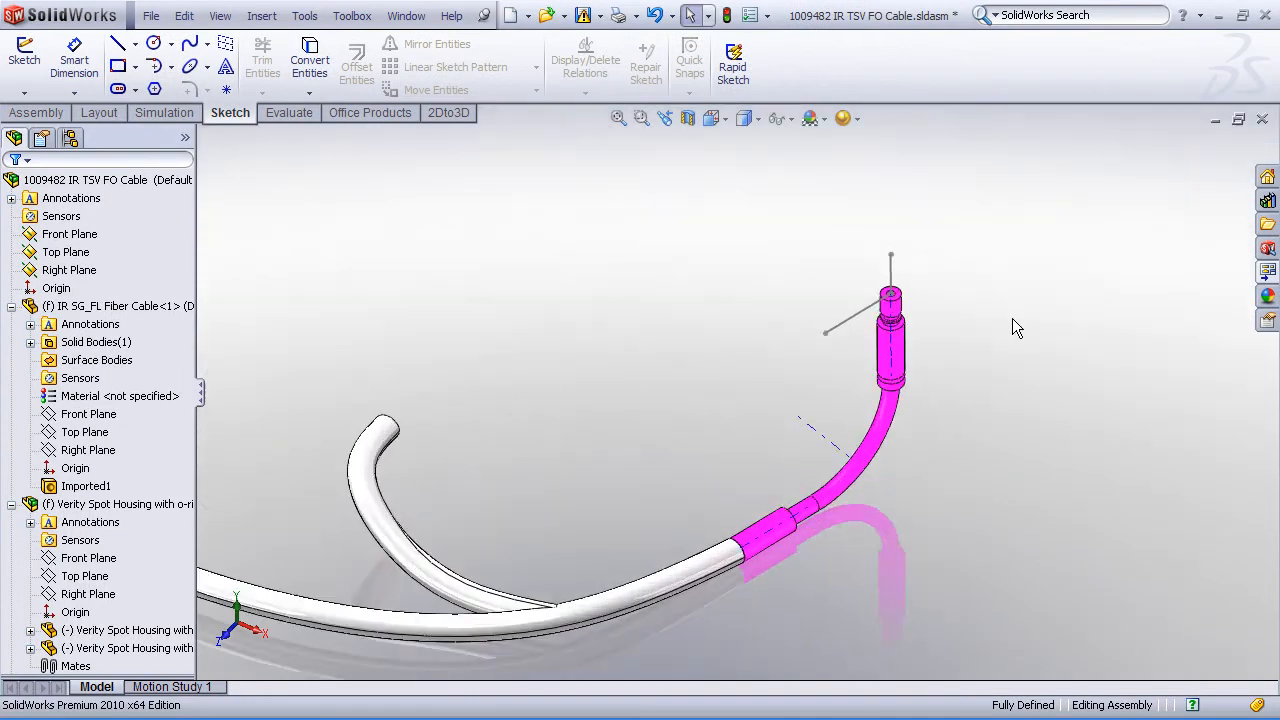
pyautogui.click(88, 487)
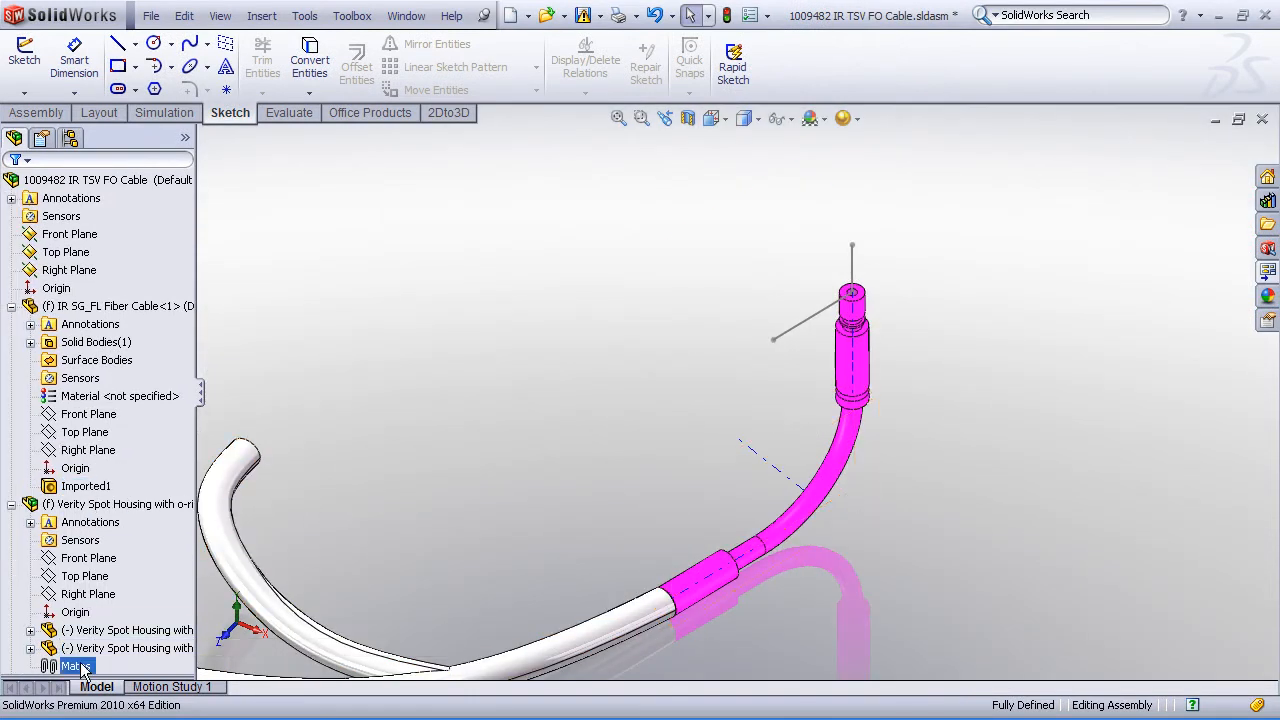
pyautogui.click(11, 306)
pyautogui.click(11, 324)
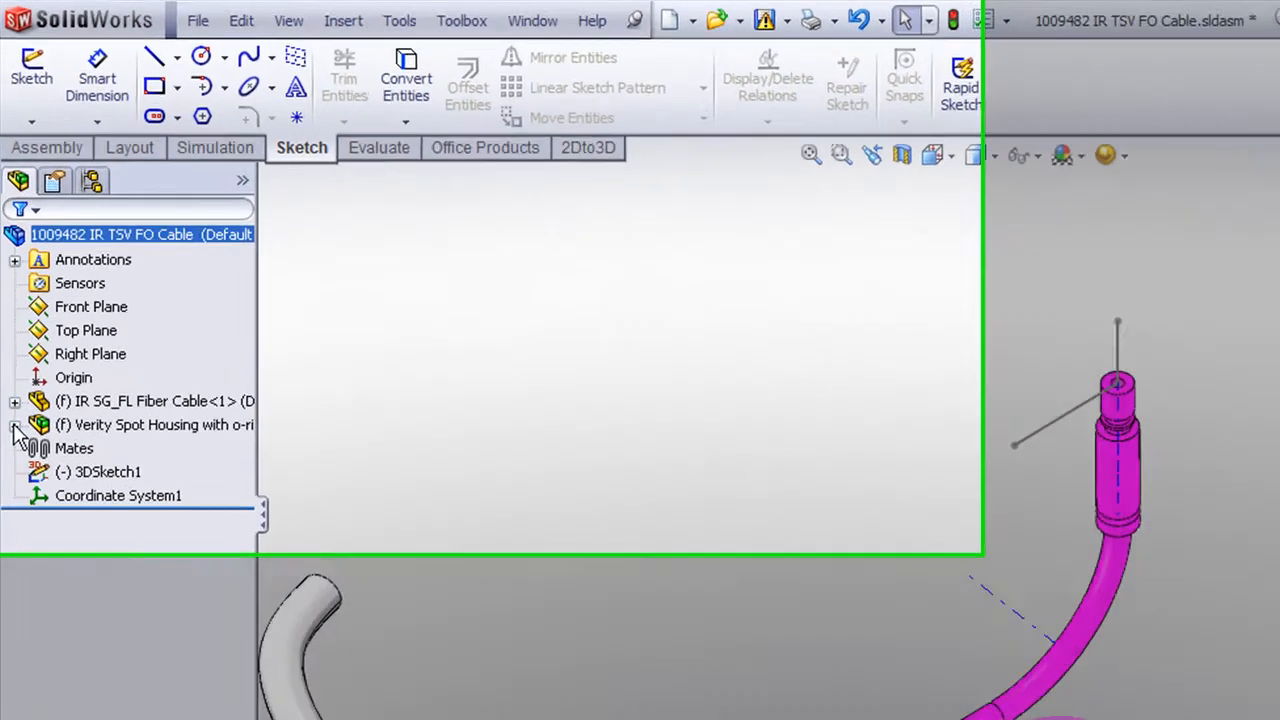
# Hide Coordinate System1 in the assembly.
pyautogui.click(41, 378)
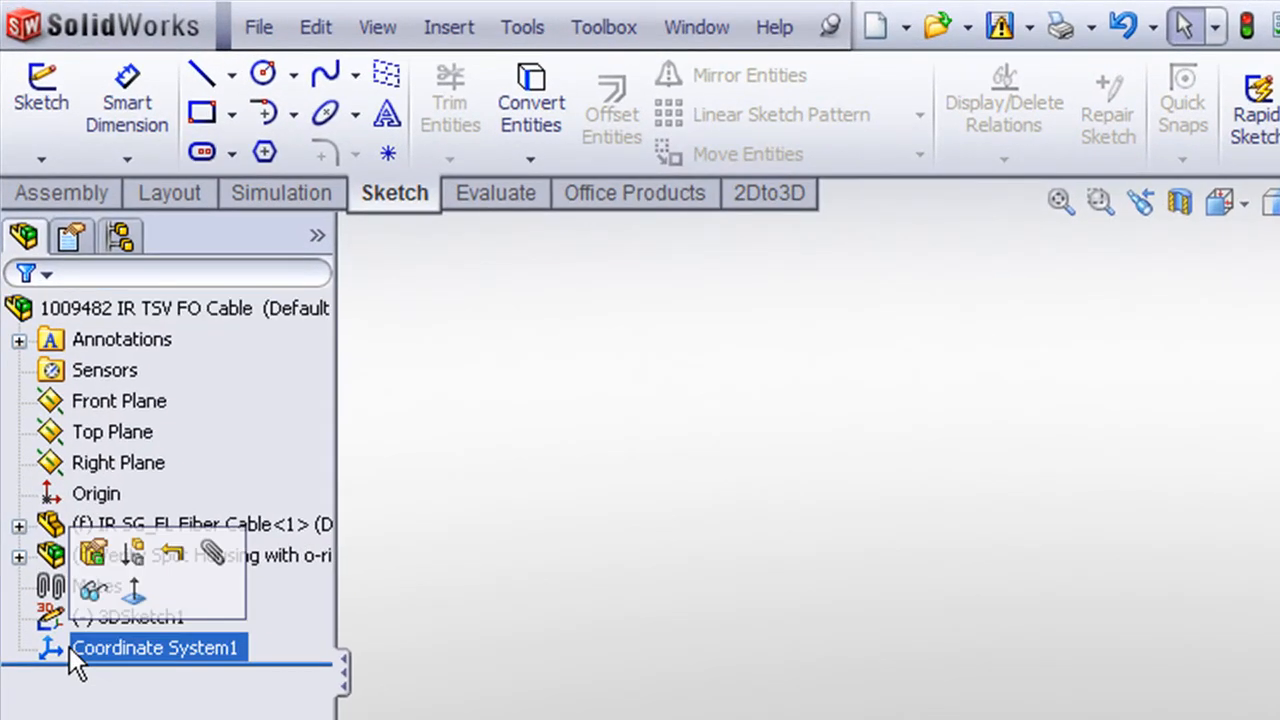
pyautogui.keyDown('ctrl'); pyautogui.click(55, 620); pyautogui.keyUp('ctrl')
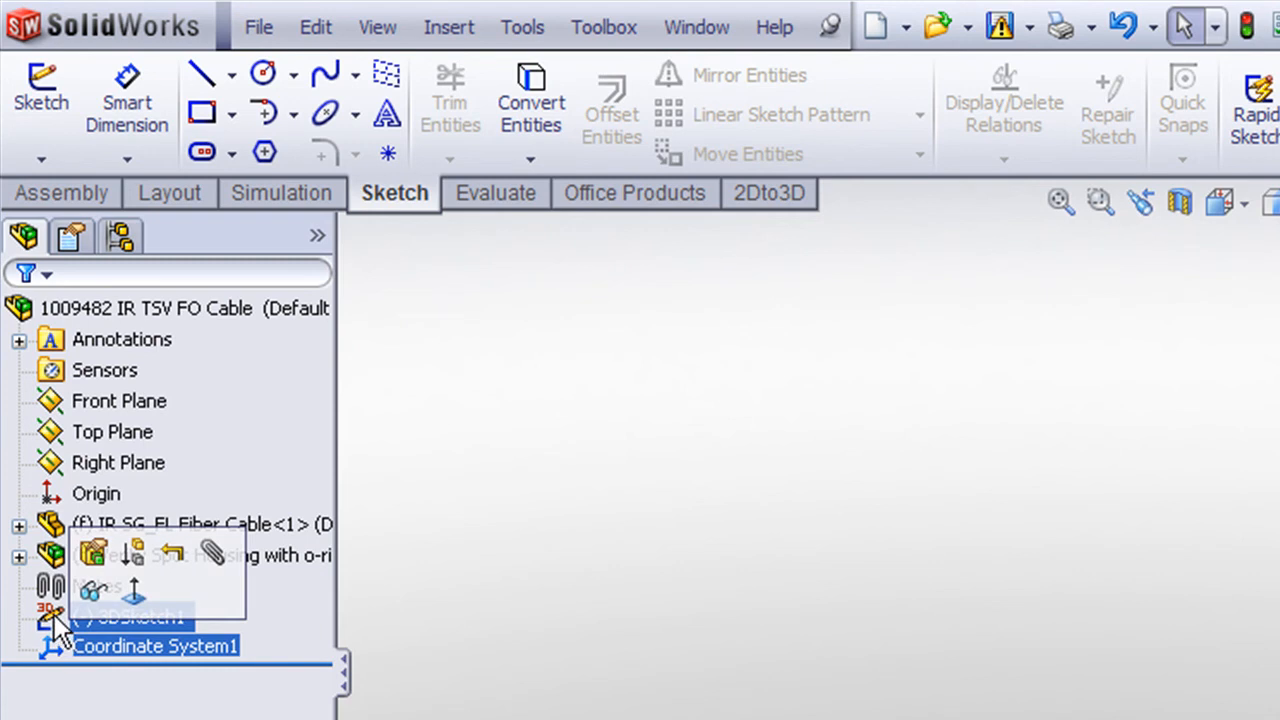
pyautogui.click(94, 589)
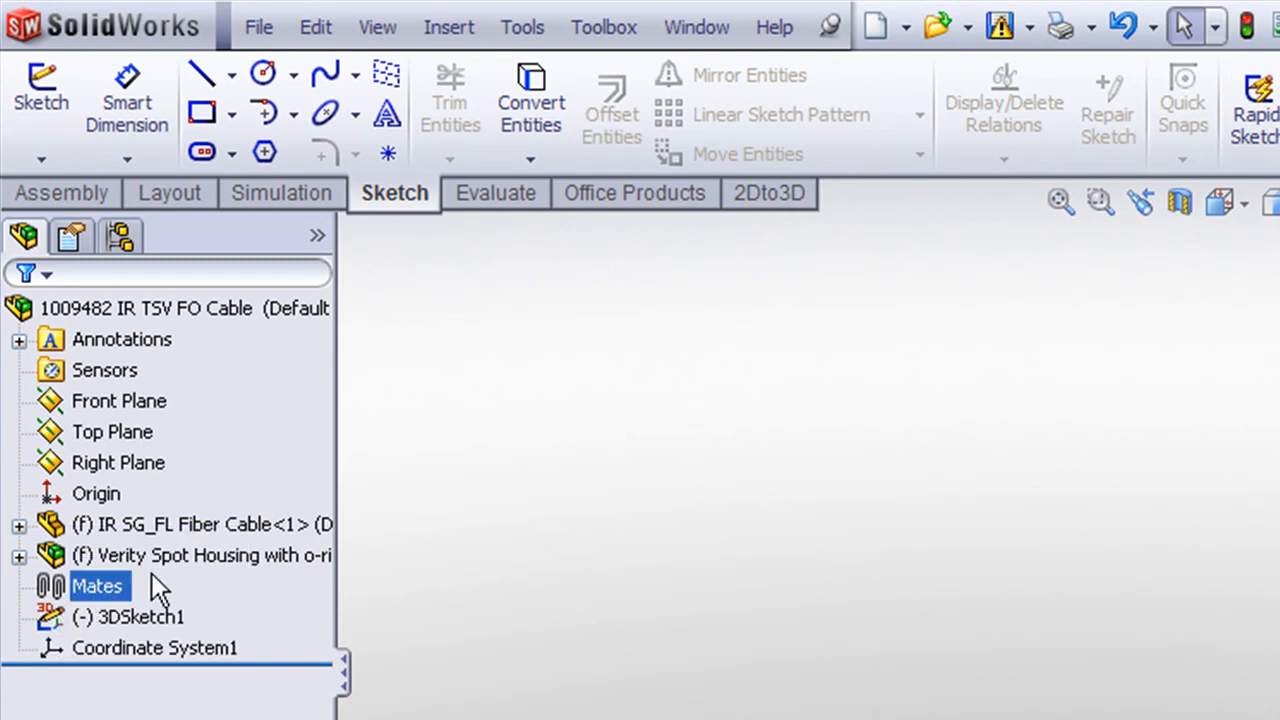
# Hide the temporary axes and 3DSketch1.
pyautogui.click(905, 137)
pyautogui.click(705, 207)
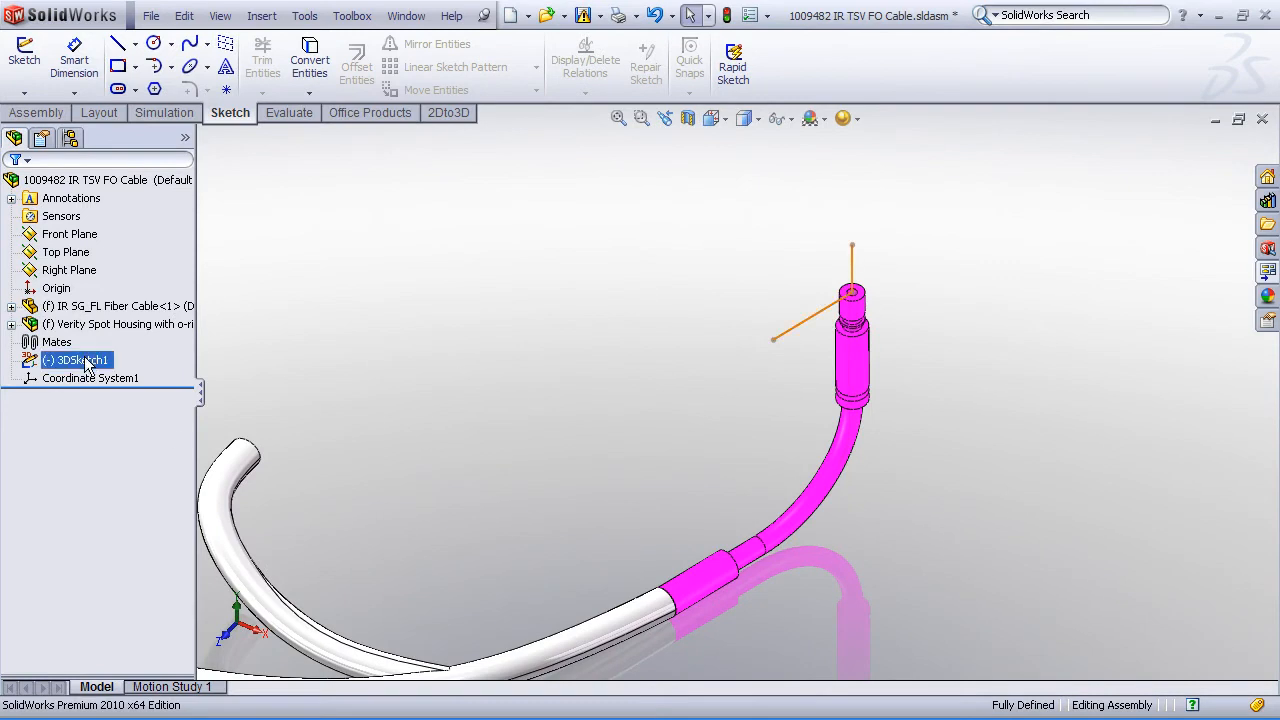
pyautogui.click(98, 302)
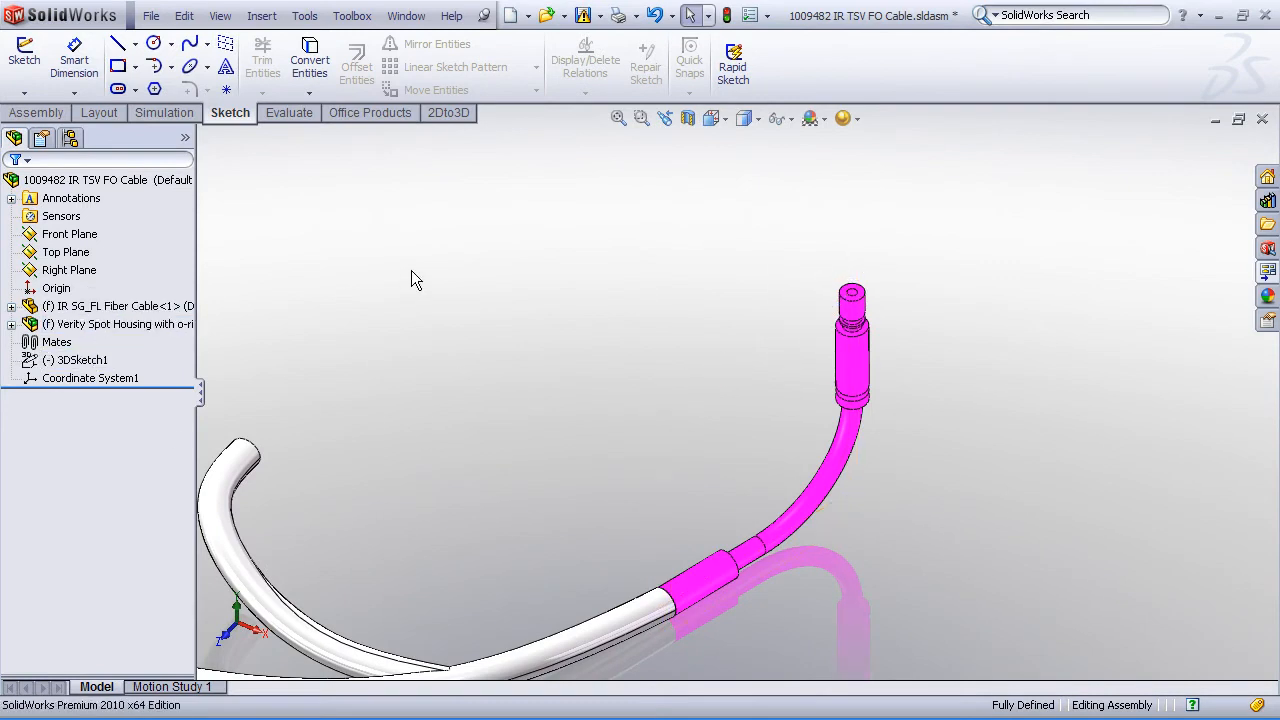
# Start saving the cable assembly under a new file and choose the Parasolid (*.x_t) format.
pyautogui.click(151, 16)
pyautogui.click(208, 189)
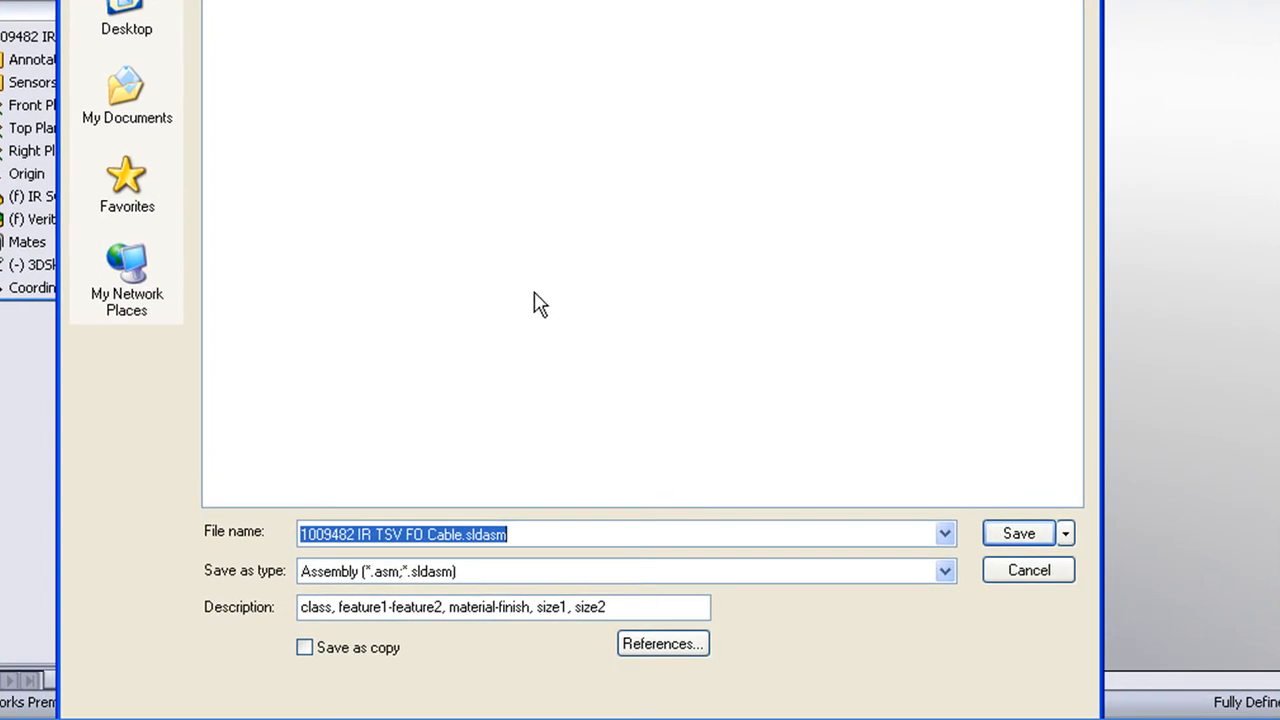
pyautogui.click(948, 575)
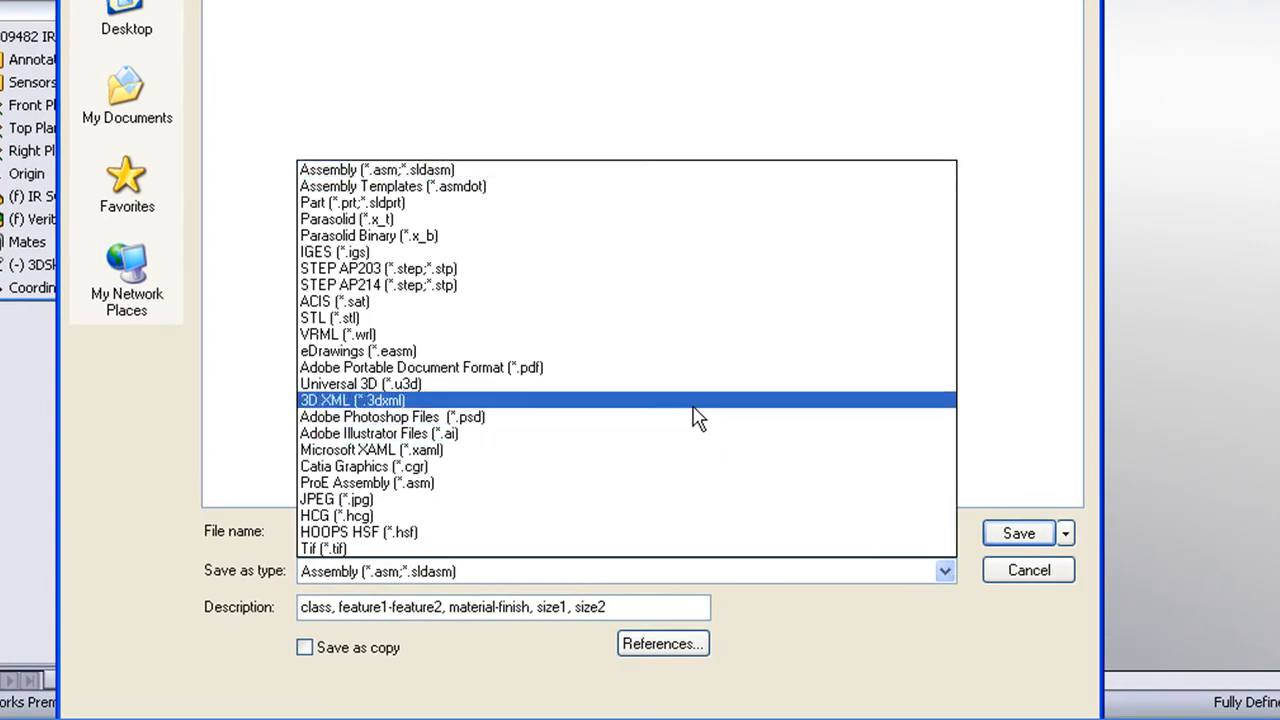
pyautogui.click(378, 222)
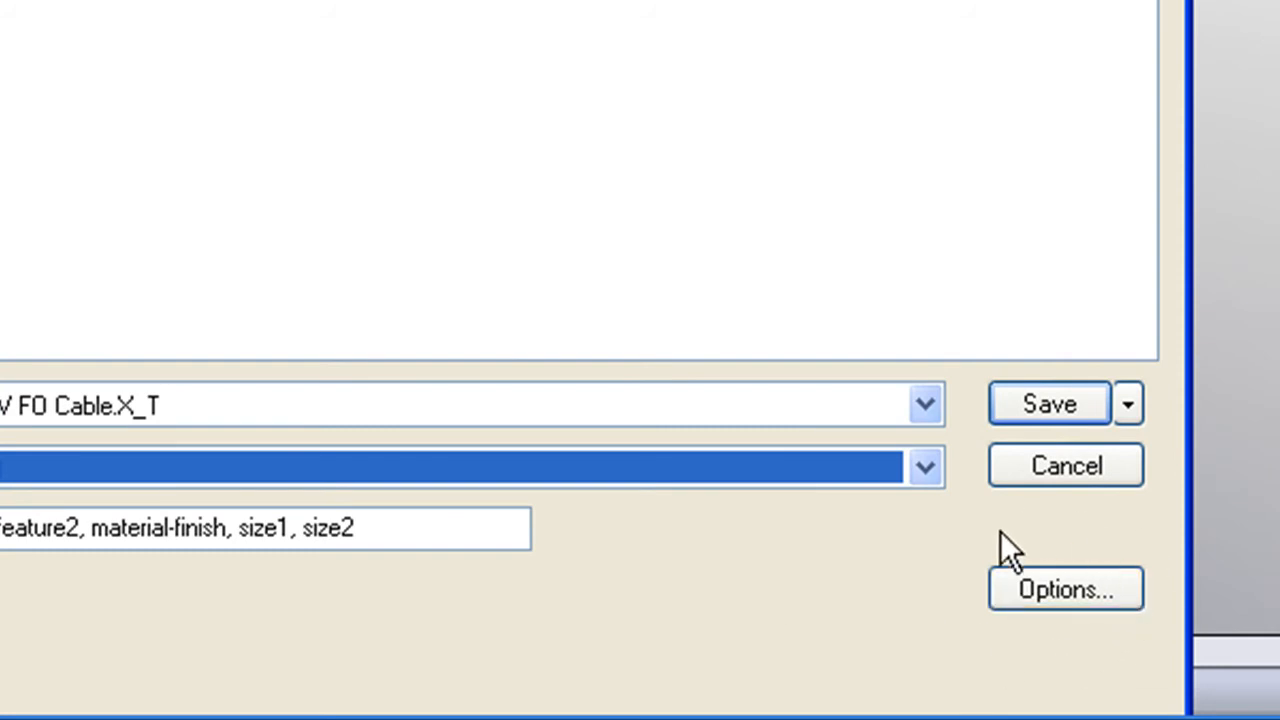
# In the Parasolid export options, set the output coordinate system to Coordinate System1 and accept.
pyautogui.click(1062, 589)
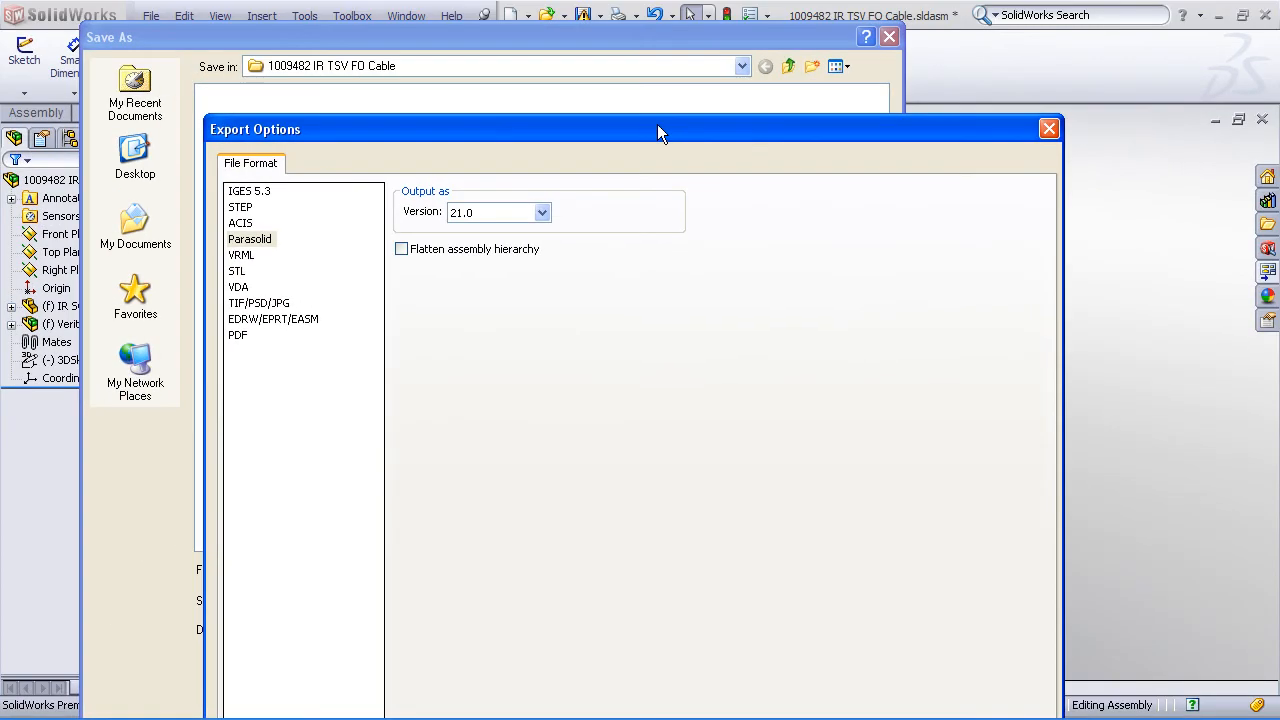
pyautogui.moveTo(658, 126); pyautogui.dragTo(638, 13)
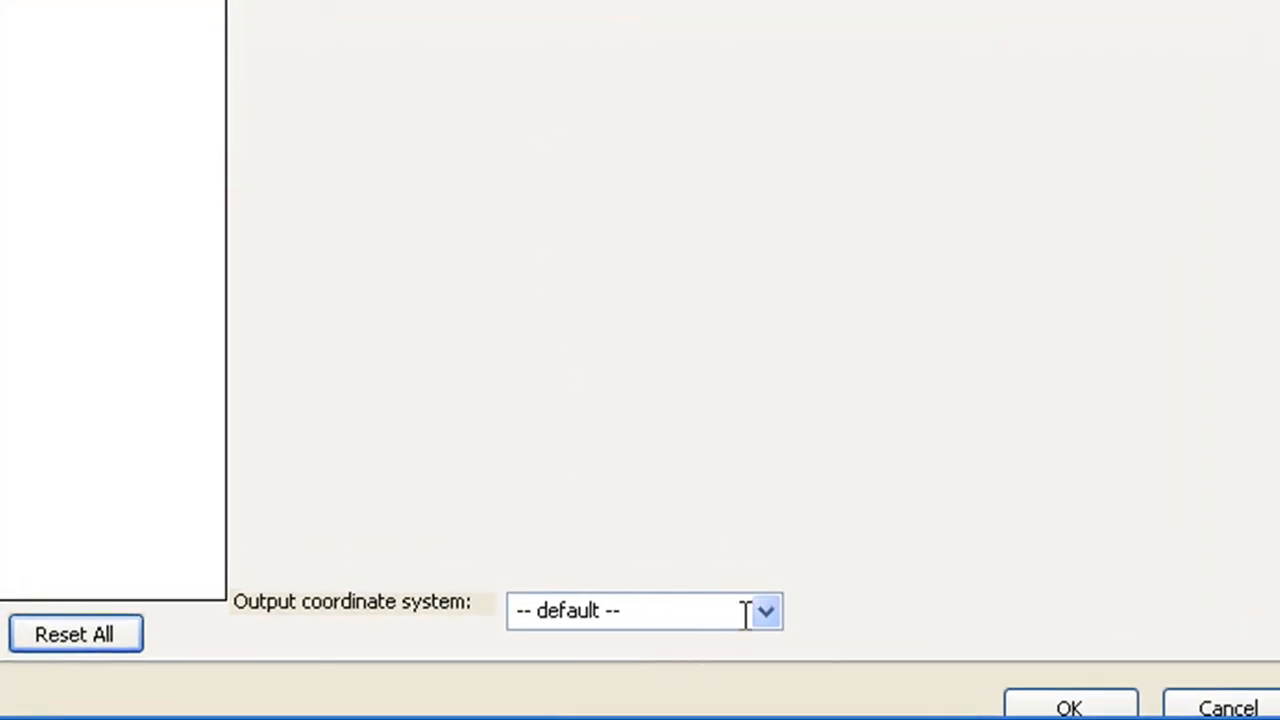
pyautogui.click(767, 611)
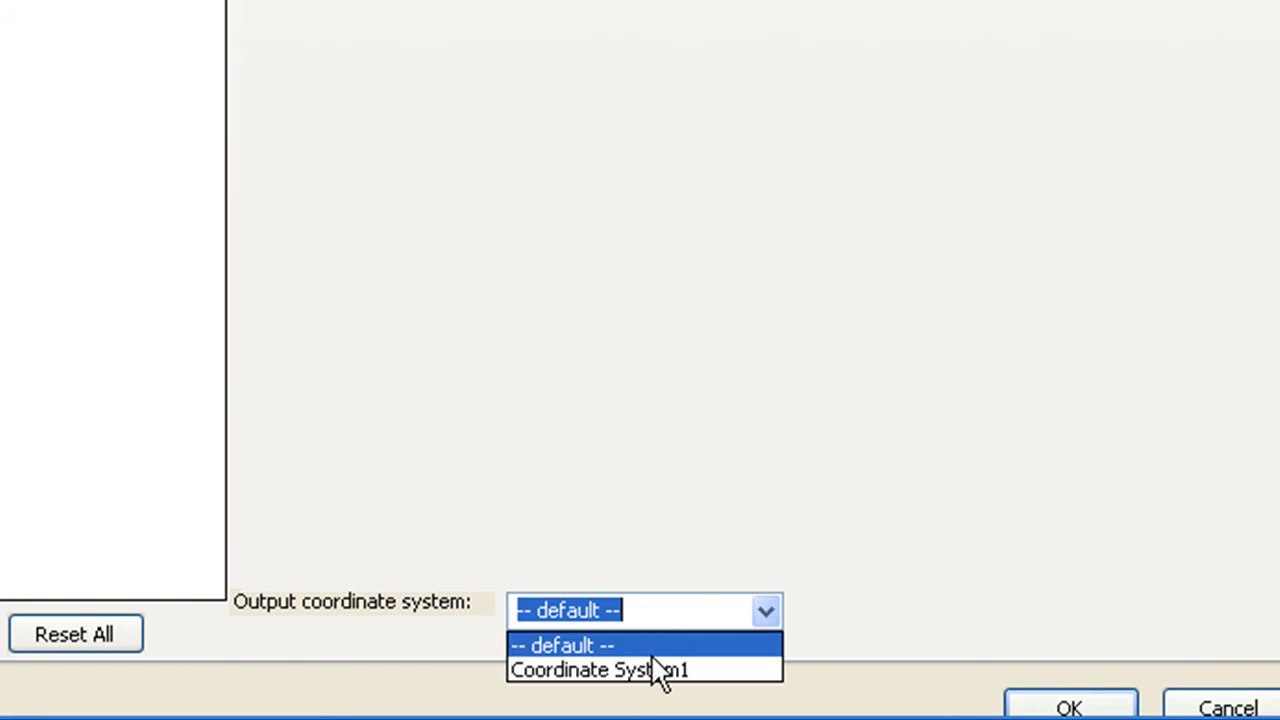
pyautogui.click(603, 671)
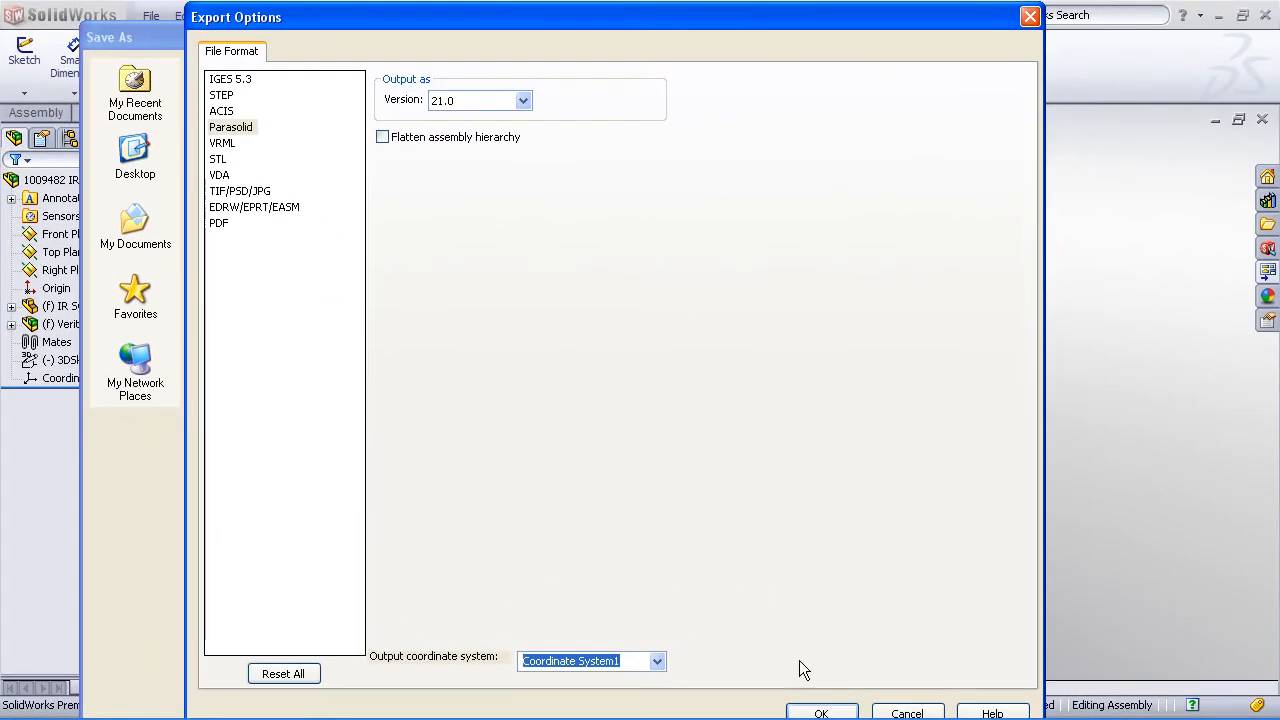
pyautogui.click(850, 712)
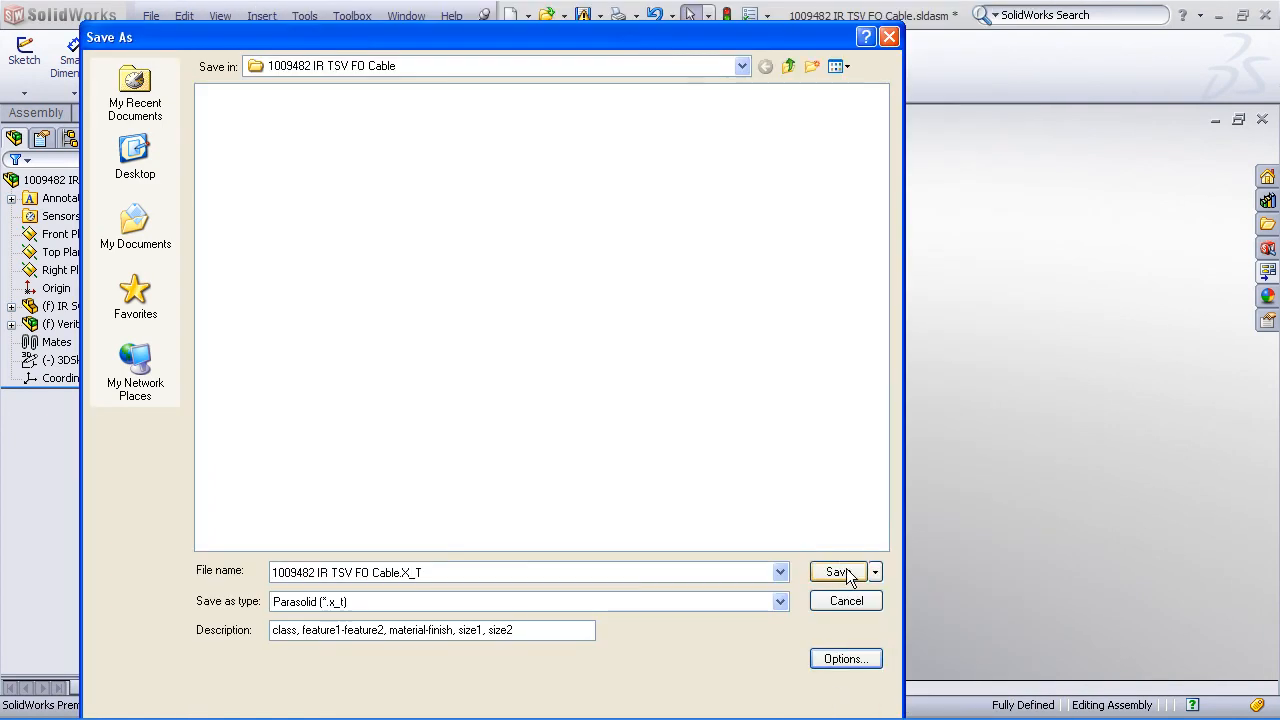
# Name the Parasolid export "new cable" and save it in the 1009482 IR TSV FO Cable folder.
pyautogui.click(390, 572)
pyautogui.moveTo(399, 573); pyautogui.dragTo(210, 578)
pyautogui.write('new ca')
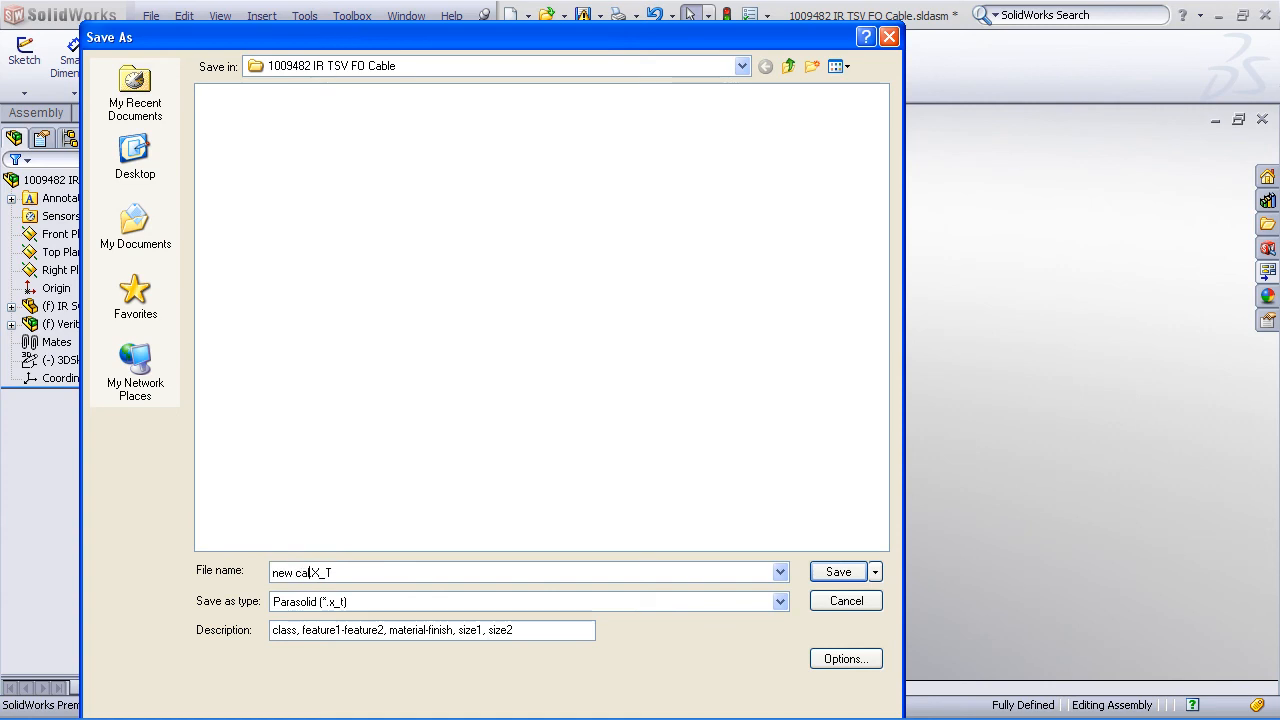
pyautogui.write('ble')
pyautogui.click(840, 573)
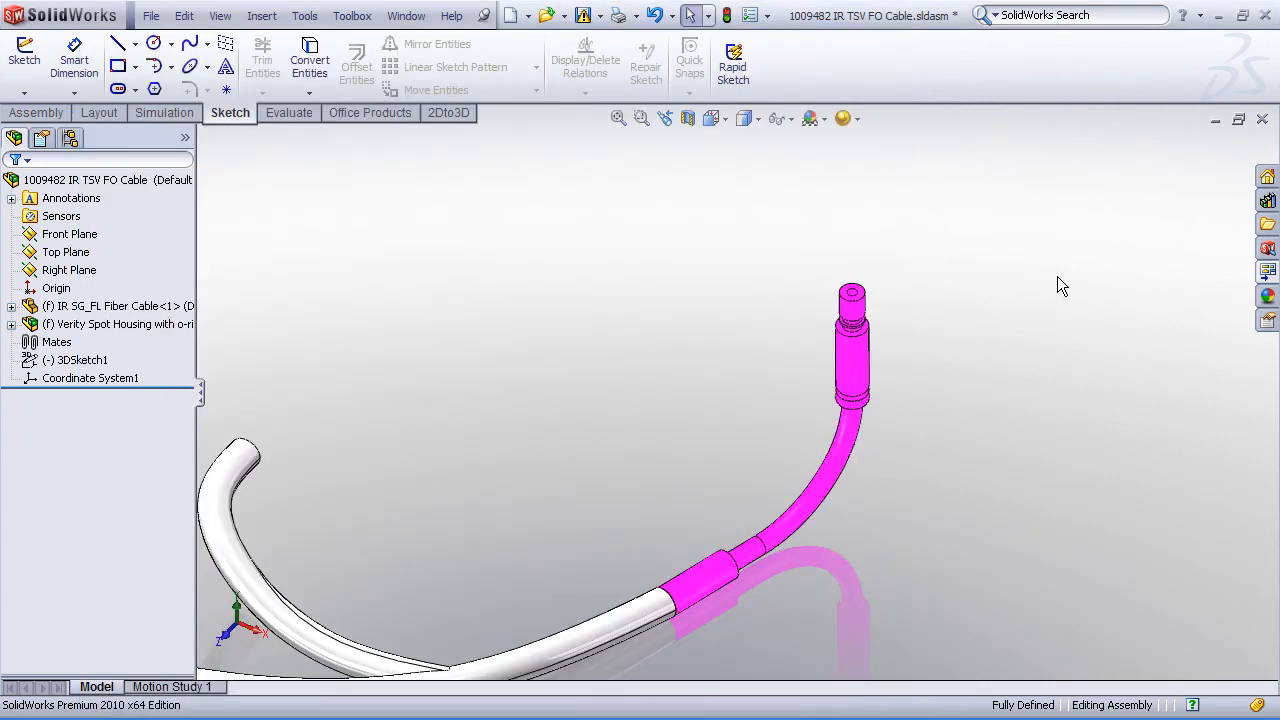
# Close the original cable assembly without saving its modified documents.
pyautogui.click(1262, 119)
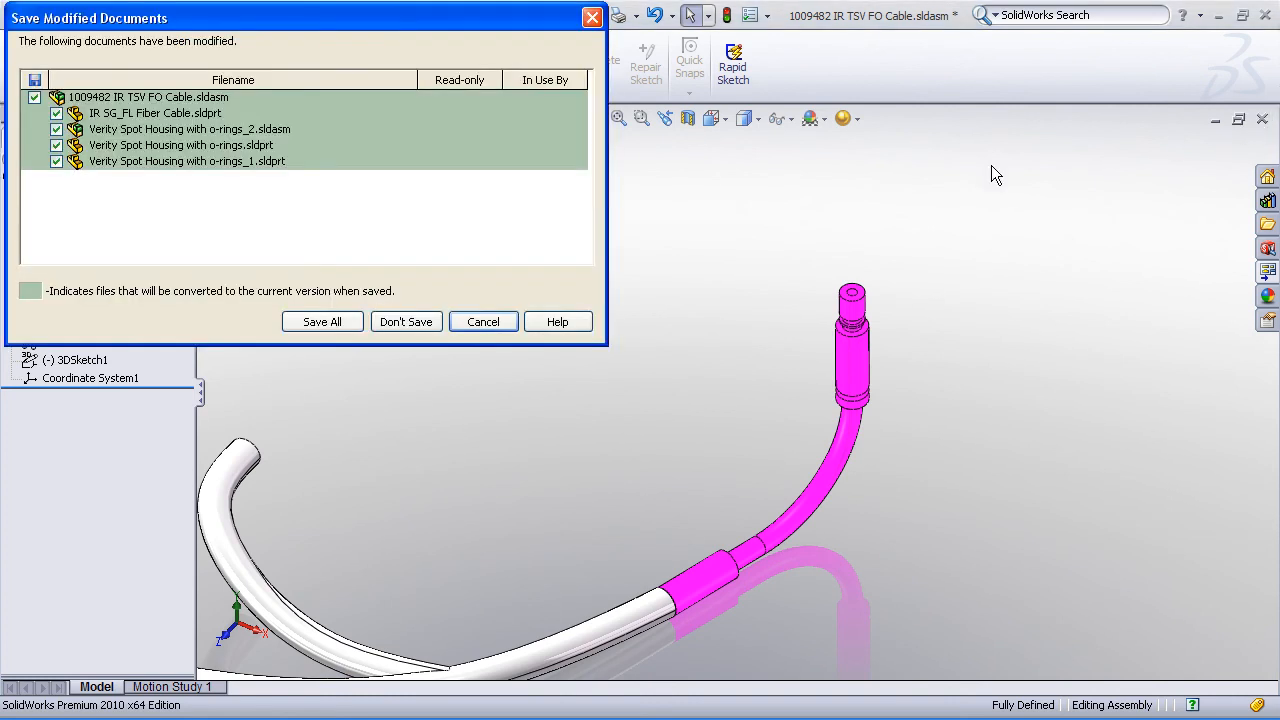
pyautogui.click(422, 324)
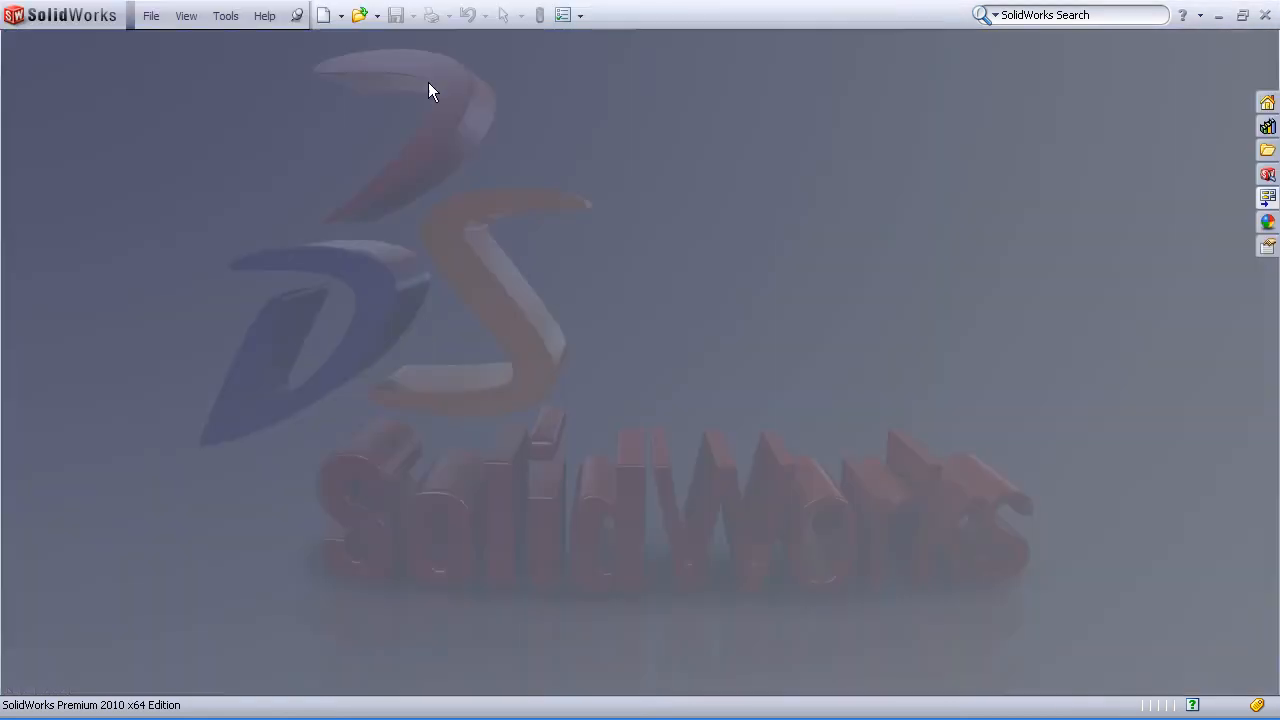
# Open the Parasolid file new cable.x_t as a new assembly, accepting the proposed file location and the Part template from 010templates.
pyautogui.click(379, 16)
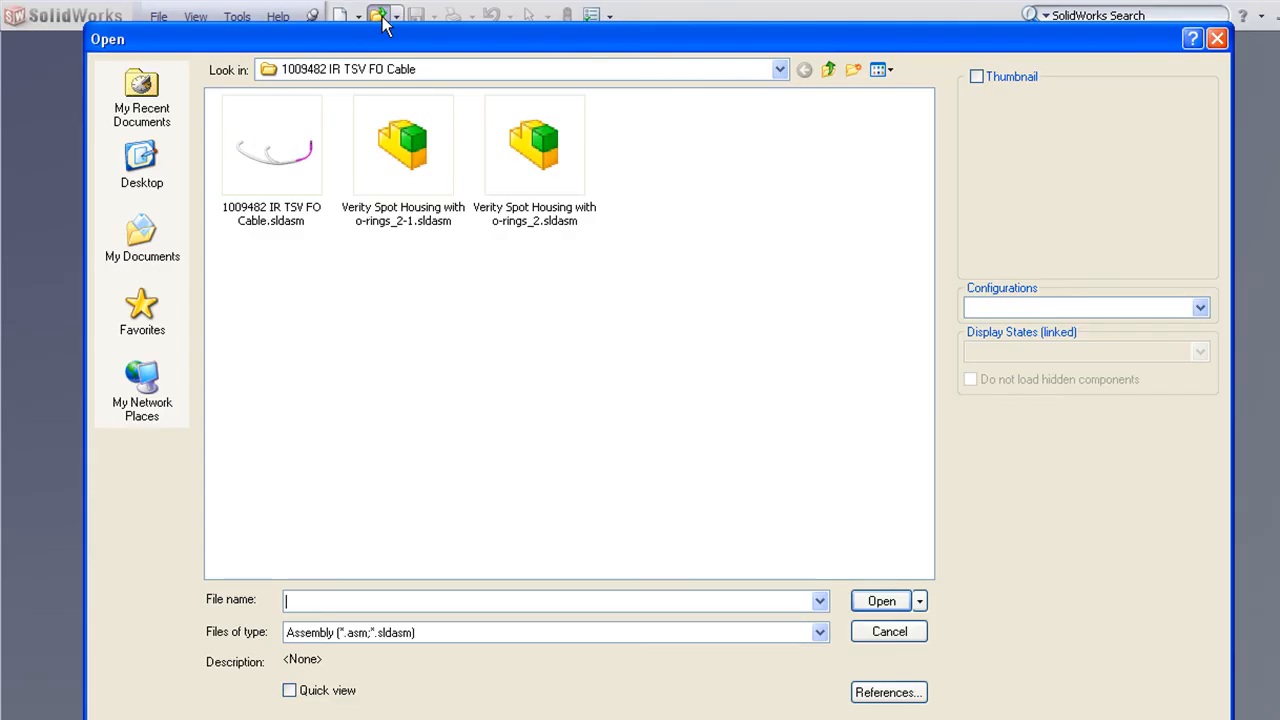
pyautogui.click(640, 632)
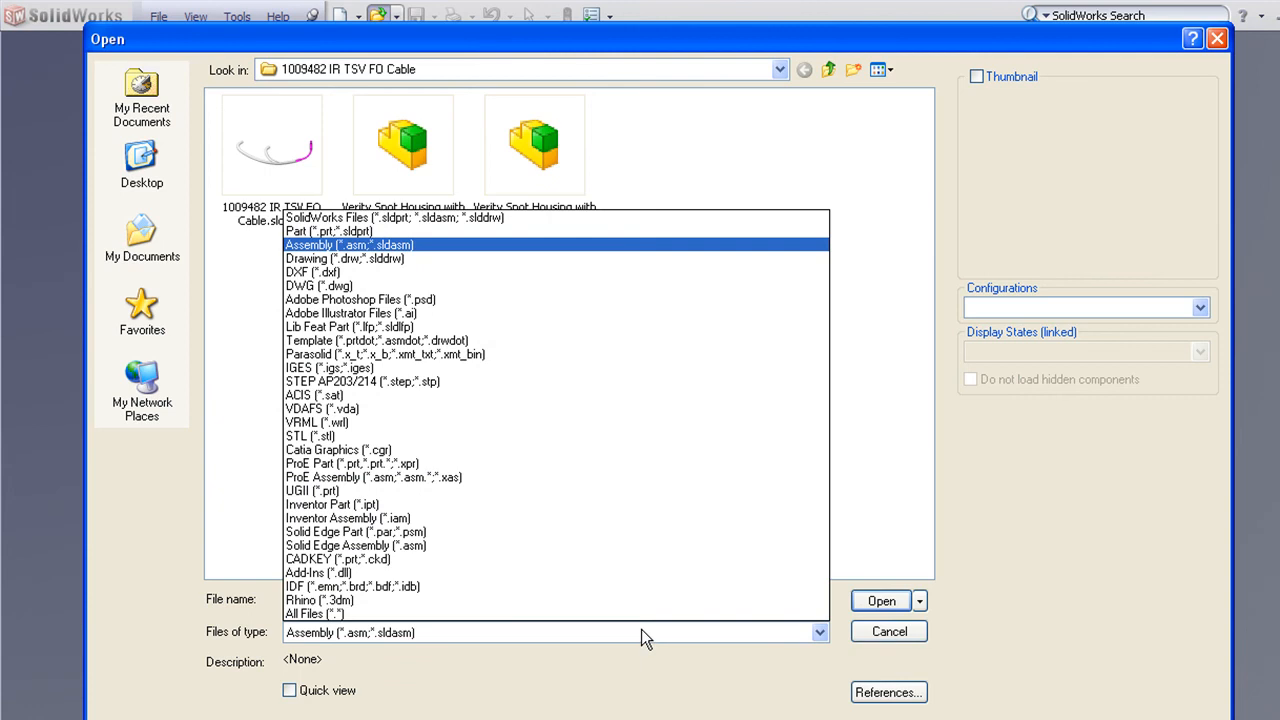
pyautogui.click(471, 355)
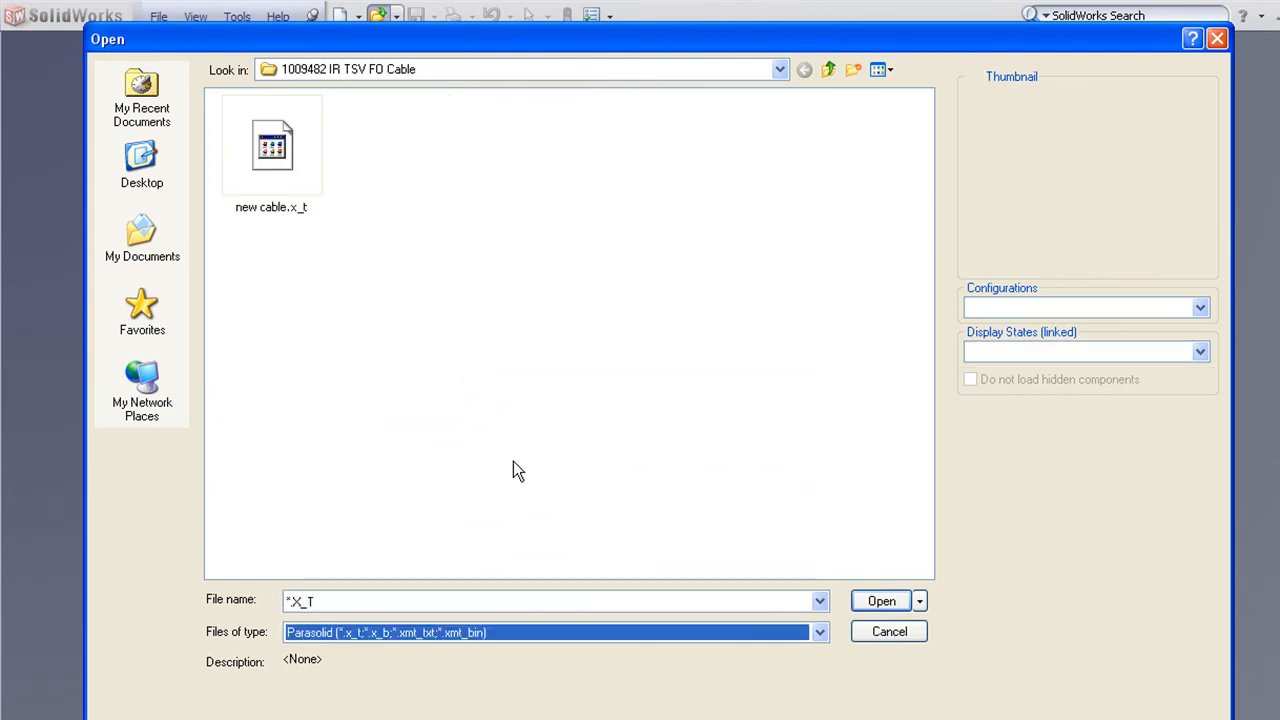
pyautogui.click(278, 152)
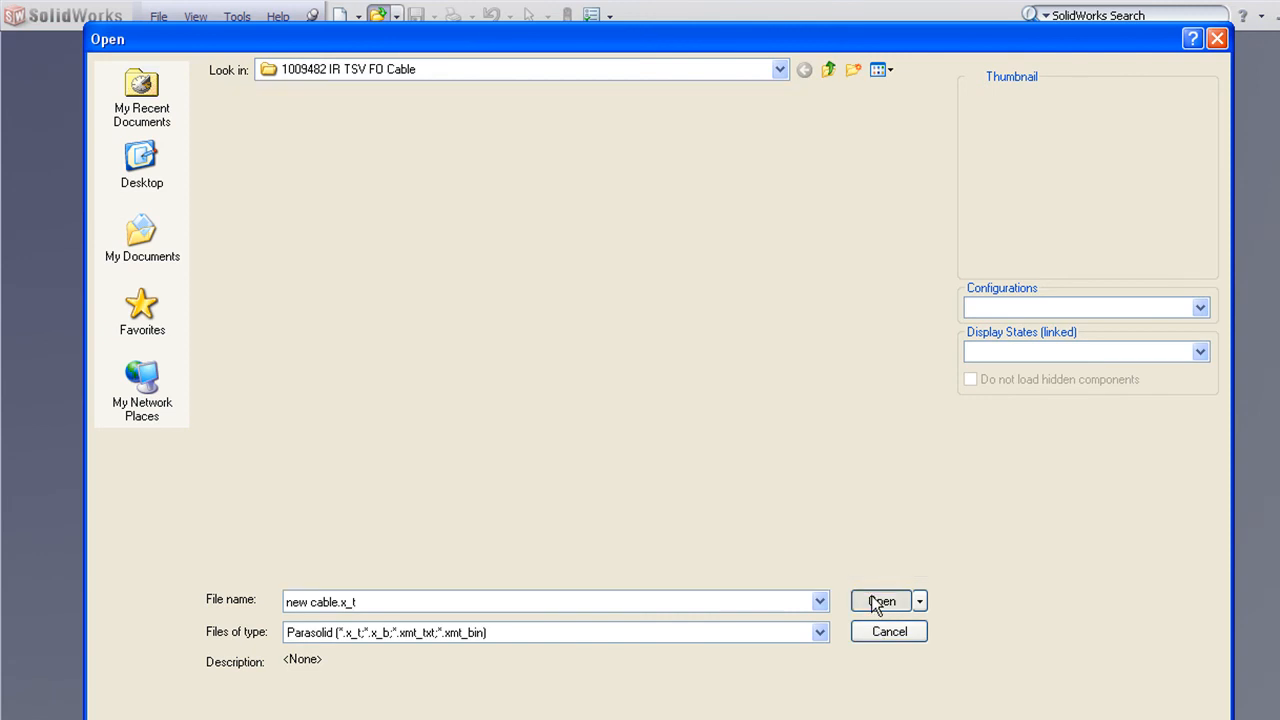
pyautogui.click(871, 600)
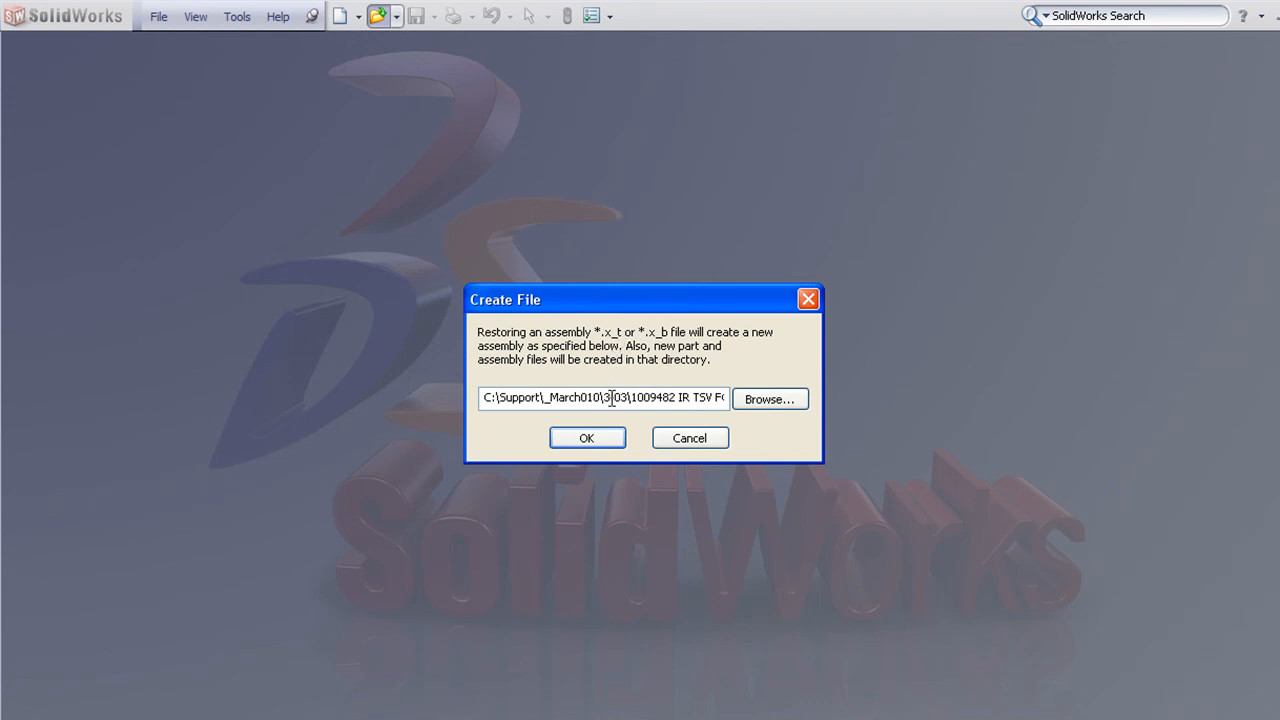
pyautogui.click(606, 442)
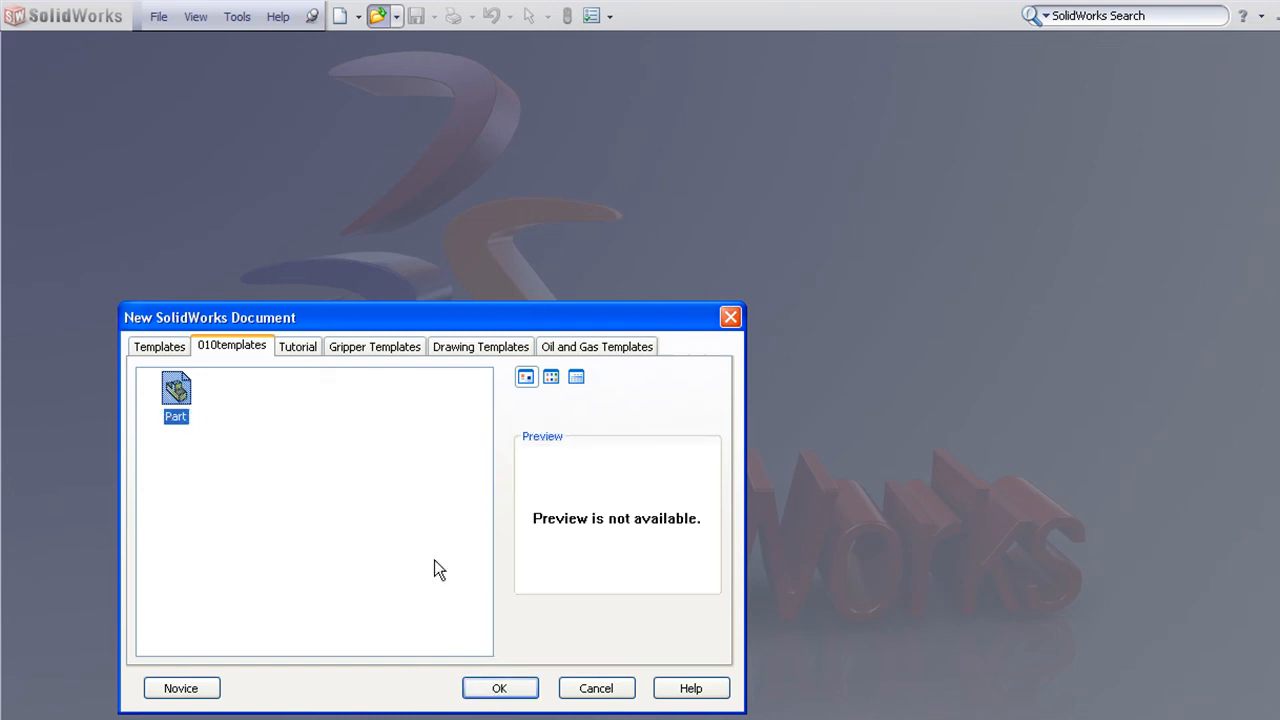
pyautogui.click(499, 688)
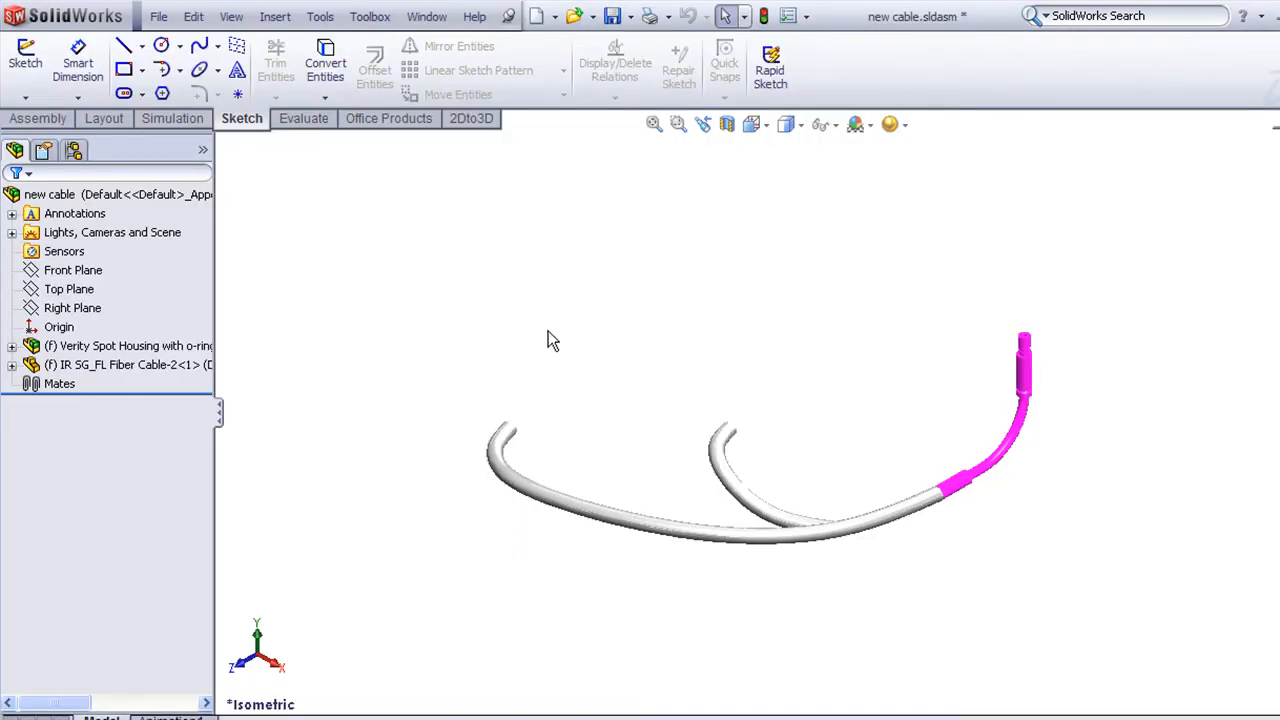
# Examine where the Front, Top and Right planes lie relative to the imported cable.
pyautogui.click(73, 271)
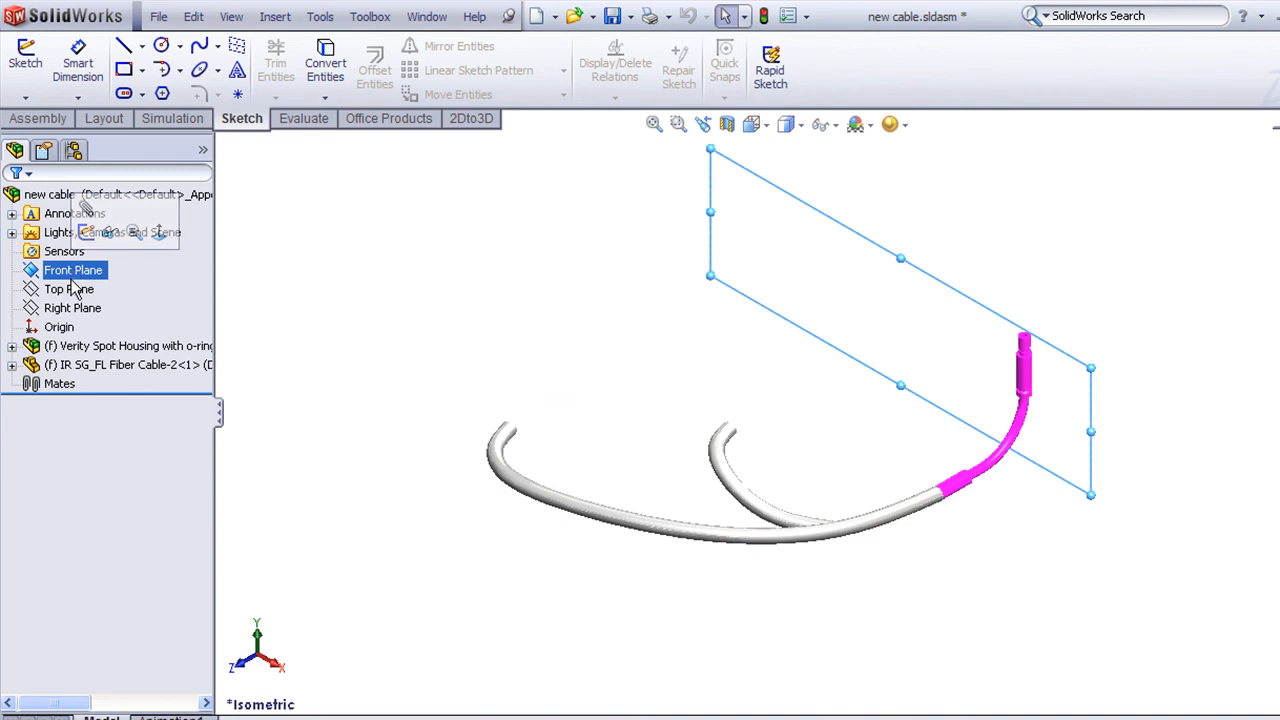
pyautogui.click(74, 289)
pyautogui.click(72, 308)
pyautogui.moveTo(439, 558); pyautogui.dragTo(533, 479, button='middle')
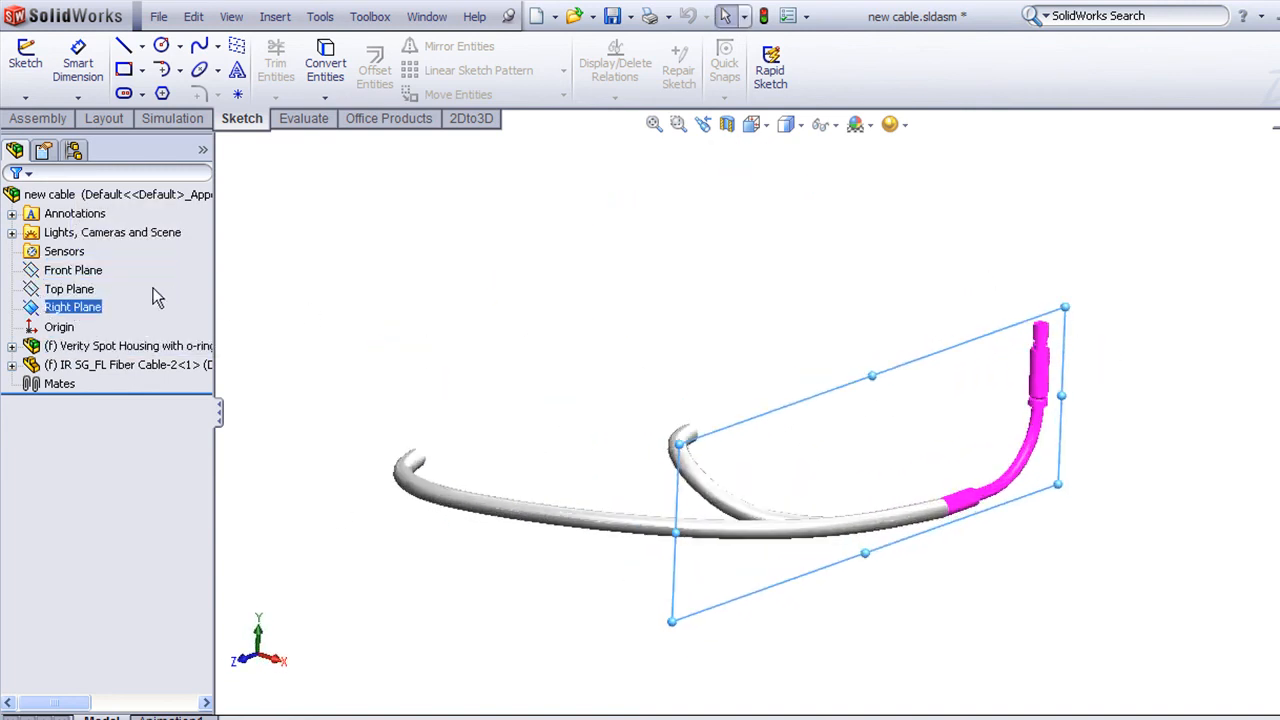
# Set the assembly's Front, Right and Top planes to shown.
pyautogui.click(96, 270)
pyautogui.click(130, 238)
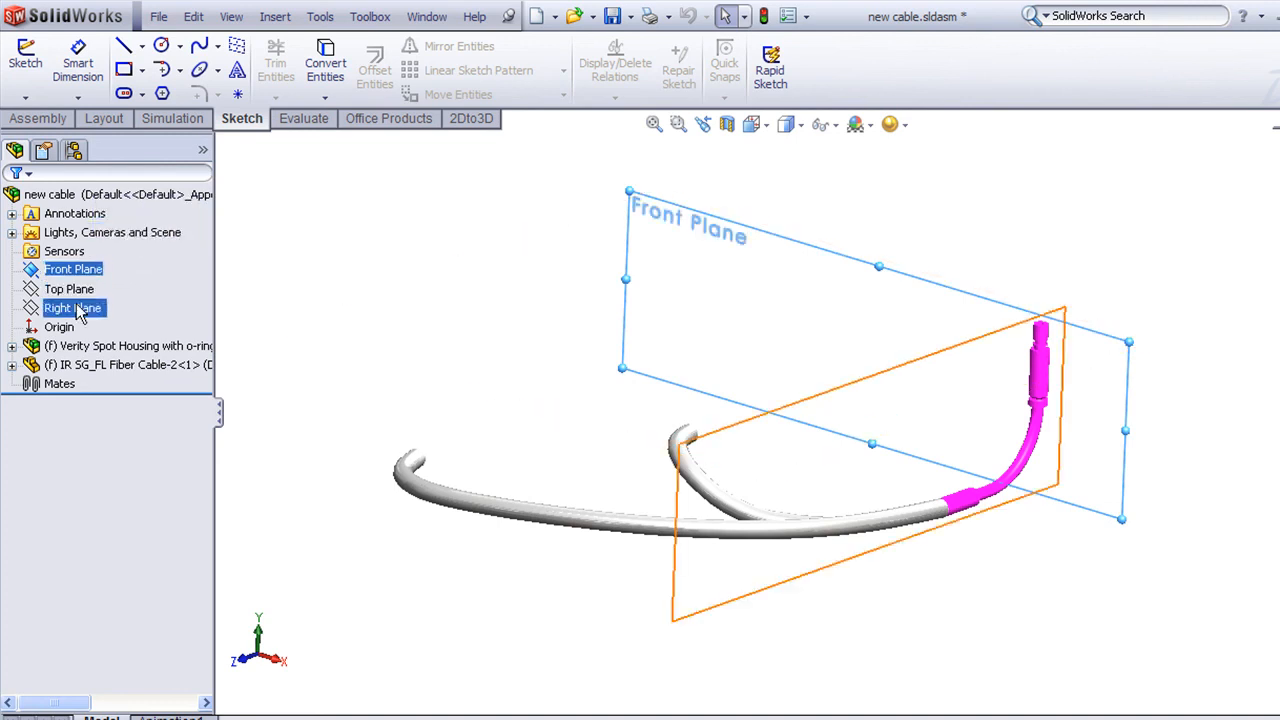
pyautogui.click(79, 306)
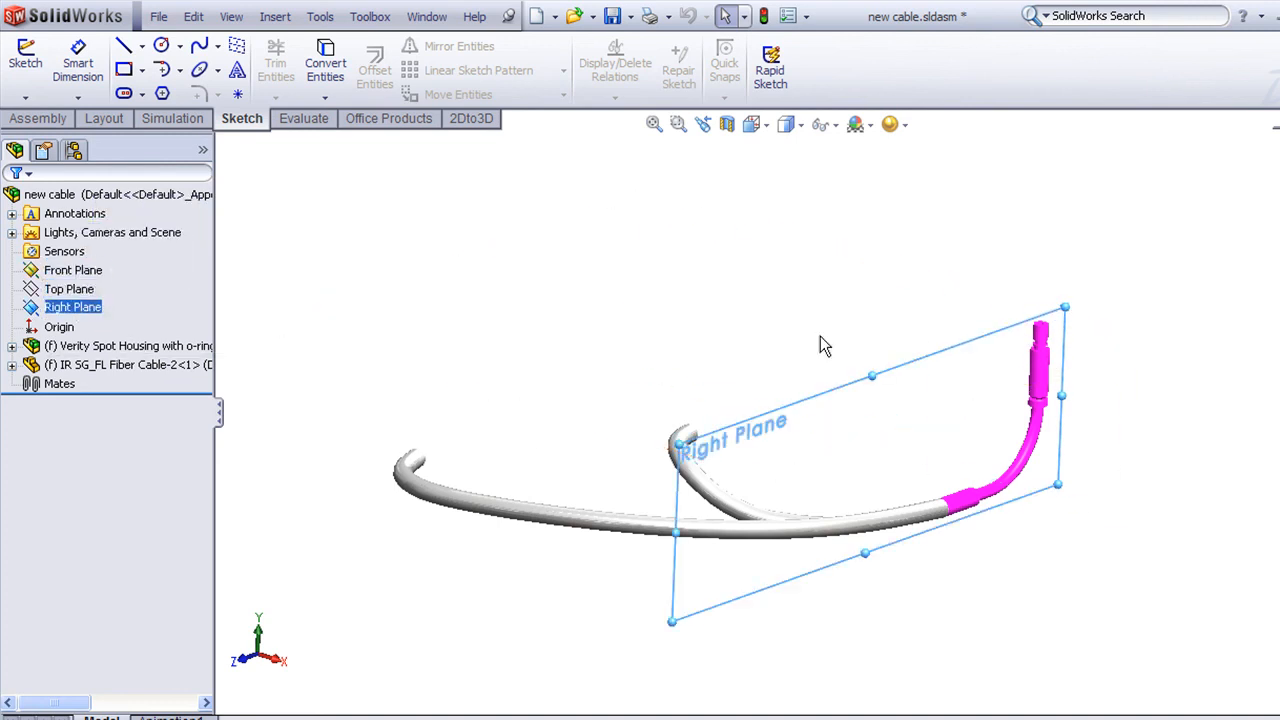
pyautogui.click(87, 292)
# Turn on the display of planes for the whole view and clear the Top Plane selection.
pyautogui.moveTo(992, 335); pyautogui.dragTo(981, 198, button='middle')
pyautogui.click(826, 126)
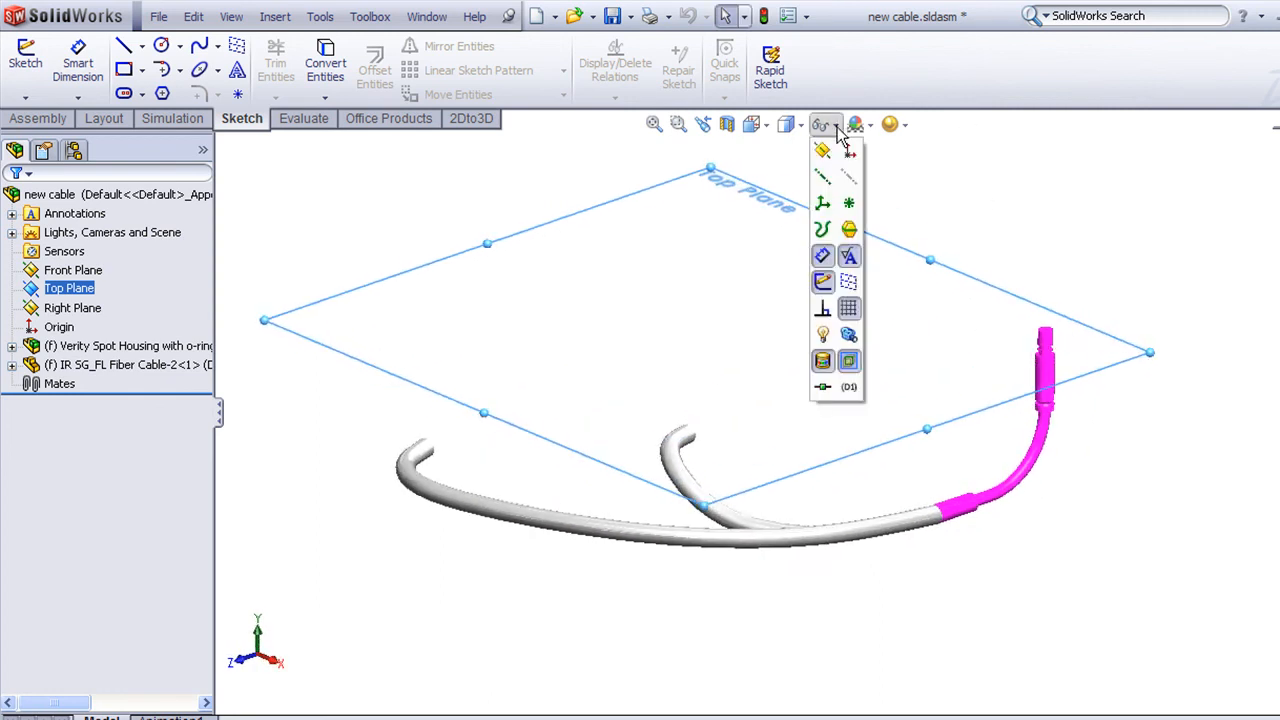
pyautogui.click(823, 151)
pyautogui.moveTo(1174, 286); pyautogui.dragTo(1042, 322, button='middle')
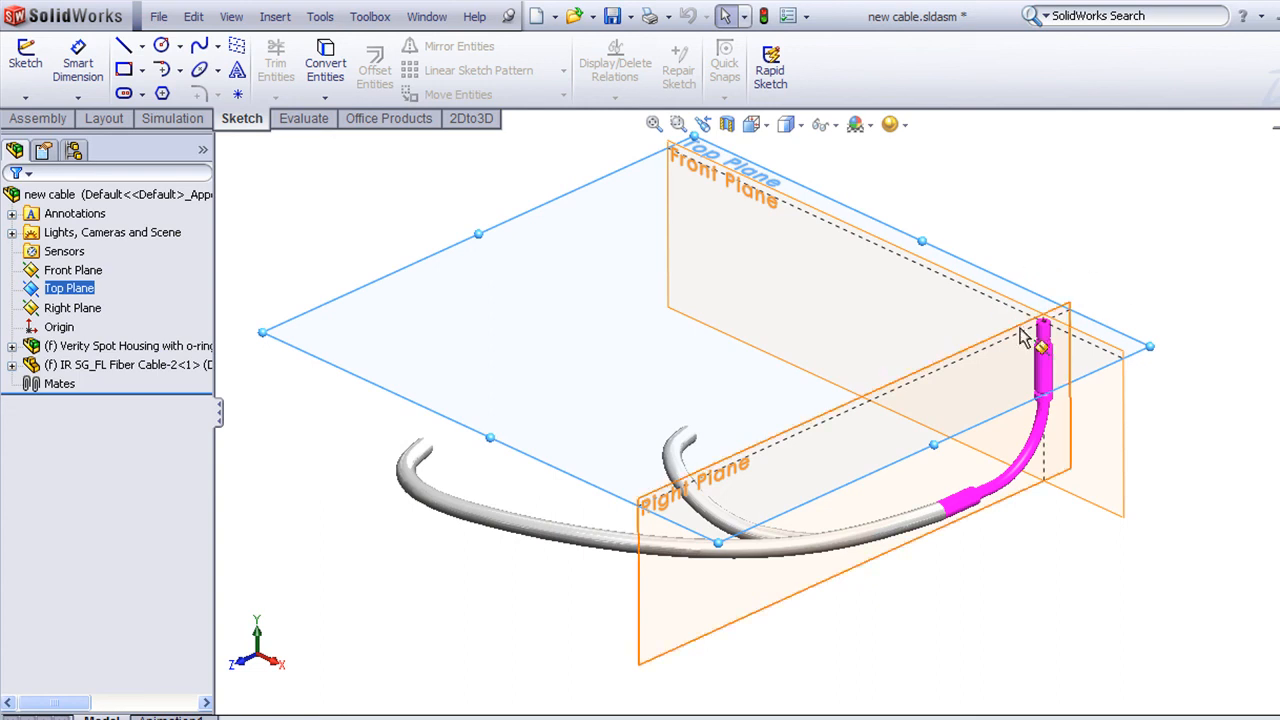
pyautogui.click(1094, 275)
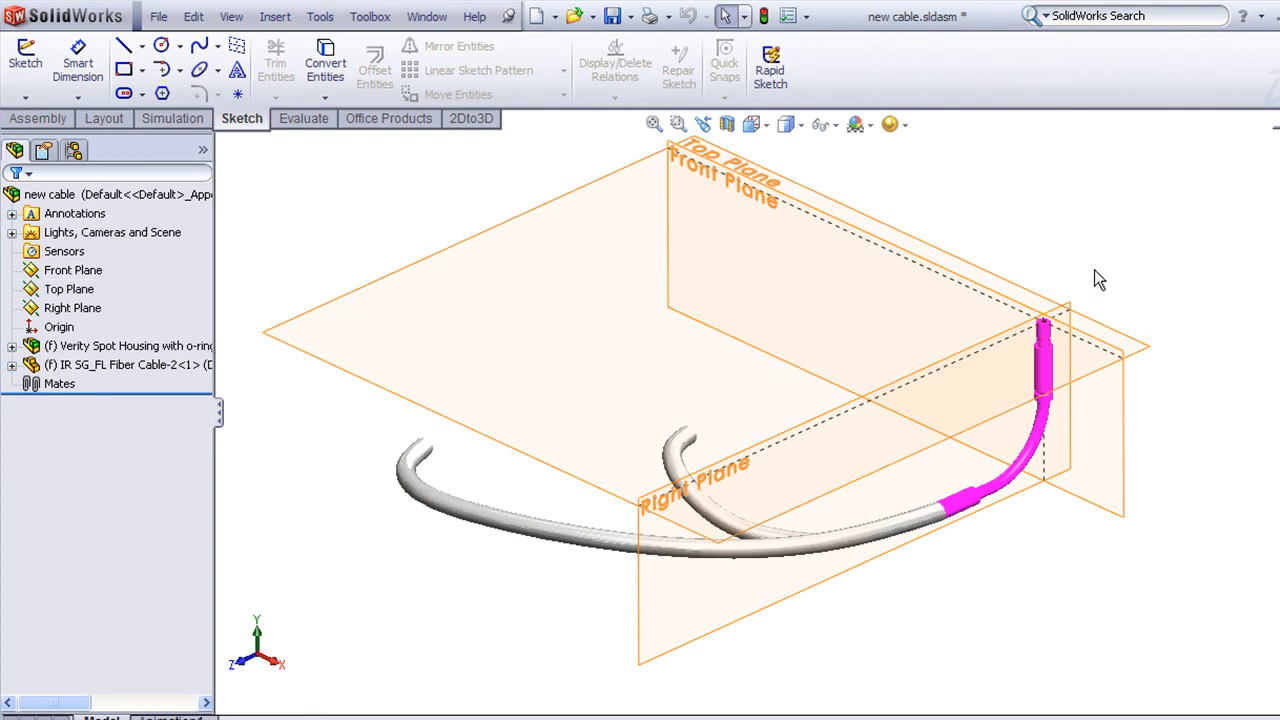